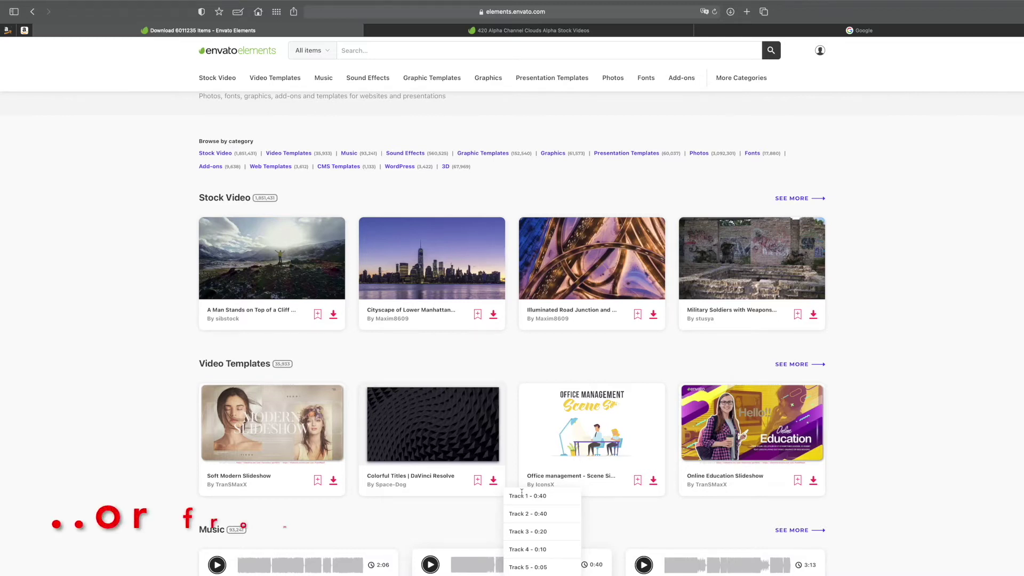
# Browse the Envato Elements home page, noting its 6,011,235 total assets
pyautogui.scroll(2, 492, 412)
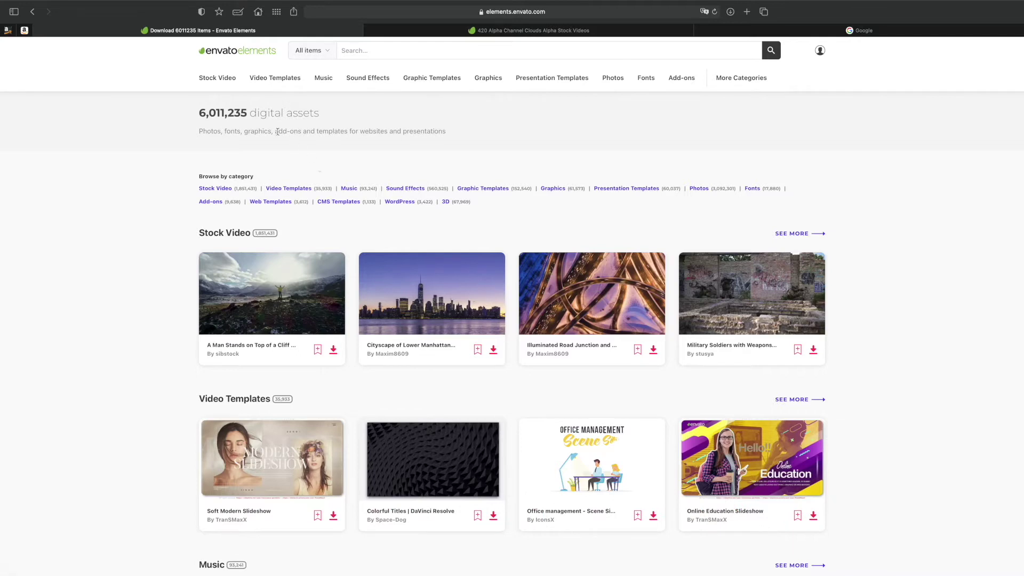
pyautogui.moveTo(198, 113); pyautogui.dragTo(320, 116)
pyautogui.moveTo(219, 85)
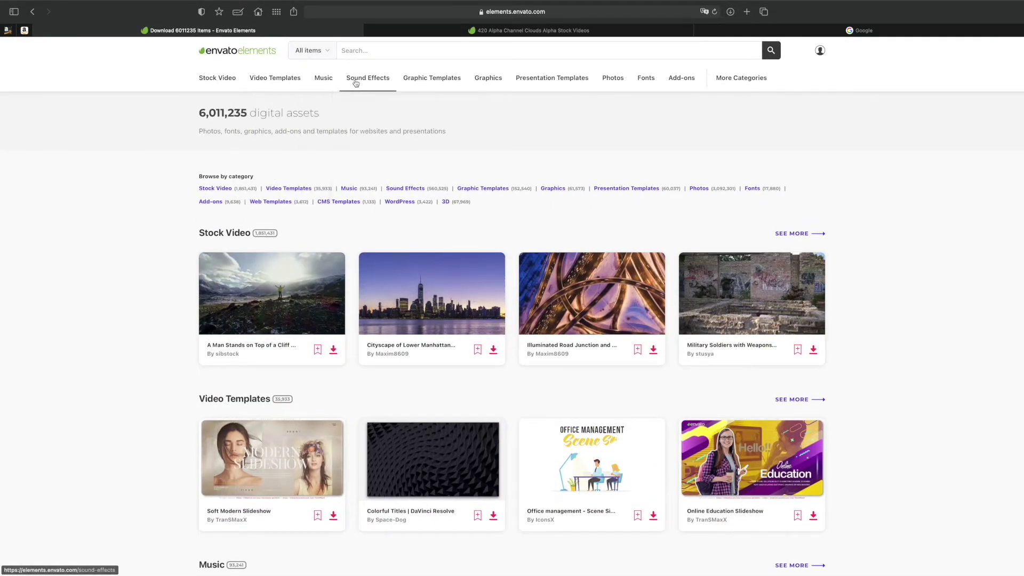
pyautogui.moveTo(460, 83)
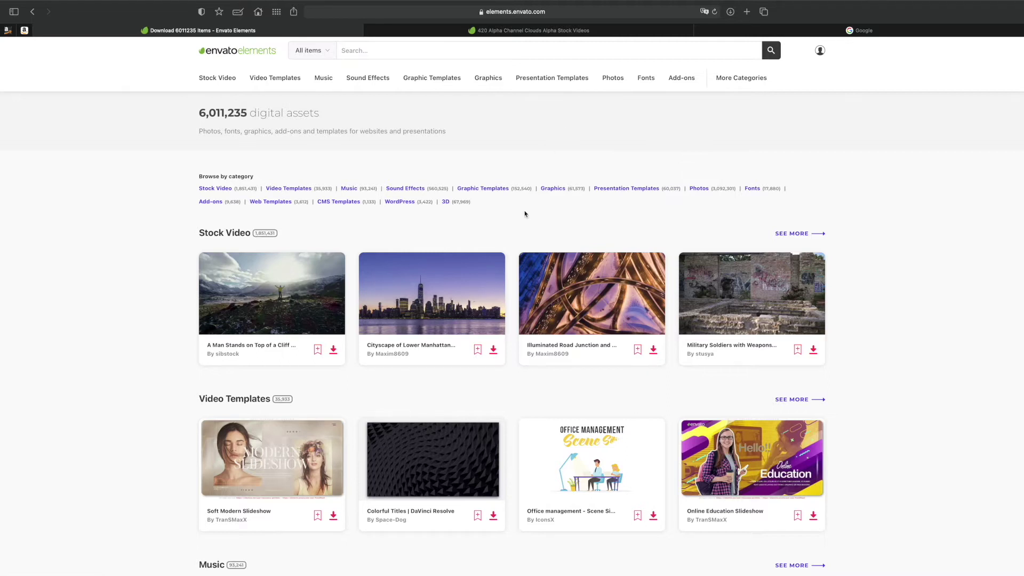
pyautogui.scroll(-2, 499, 320)
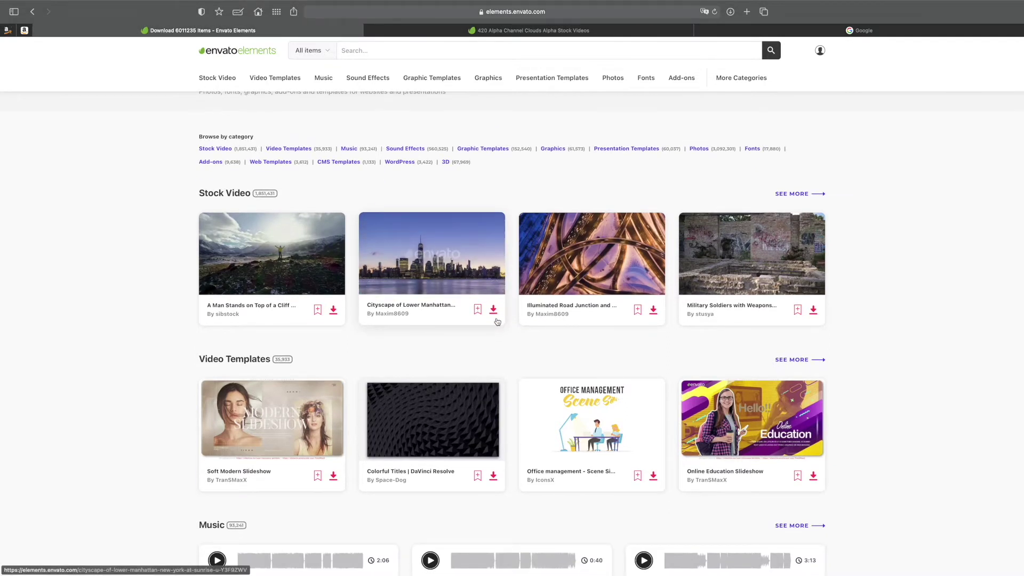
pyautogui.scroll(1, 496, 324)
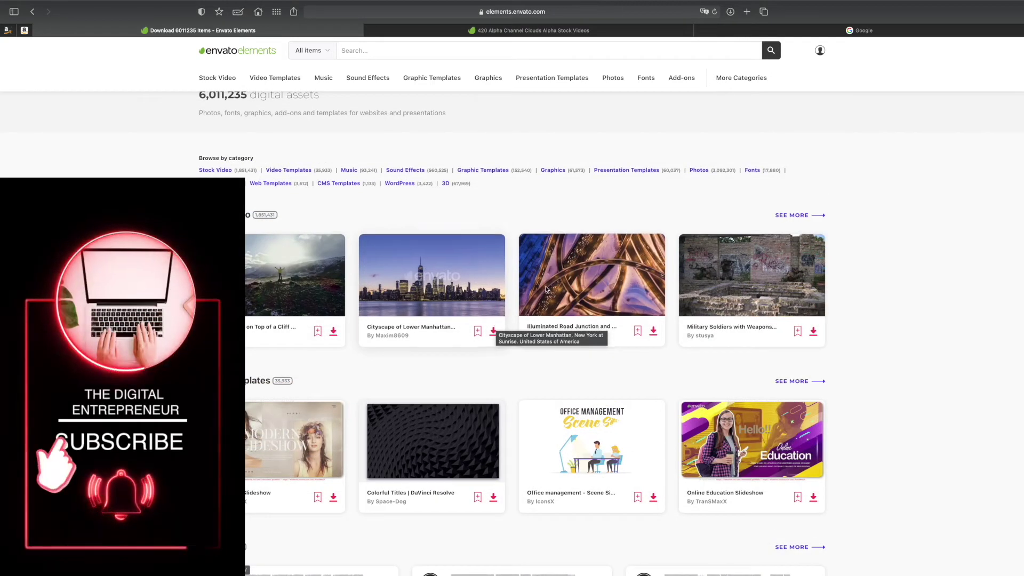
pyautogui.scroll(-7, 492, 311)
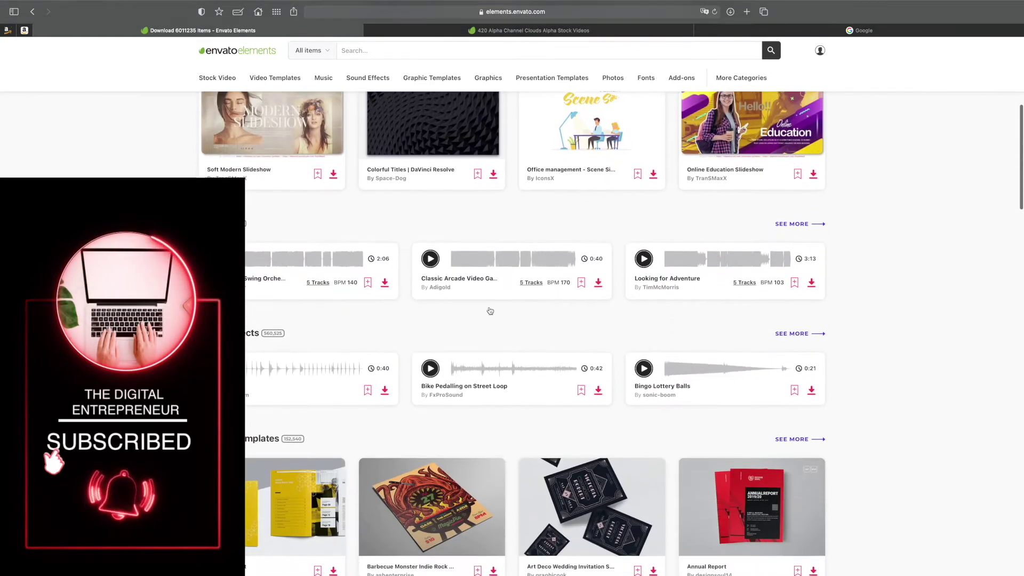
pyautogui.scroll(3, 490, 311)
pyautogui.scroll(4, 490, 310)
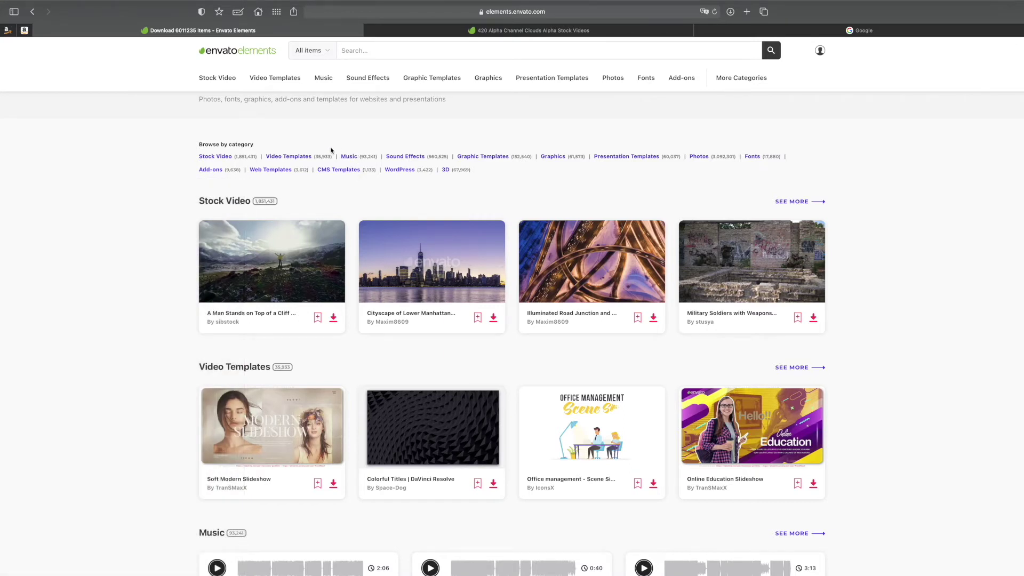
pyautogui.scroll(1, 336, 168)
pyautogui.scroll(-4, 337, 174)
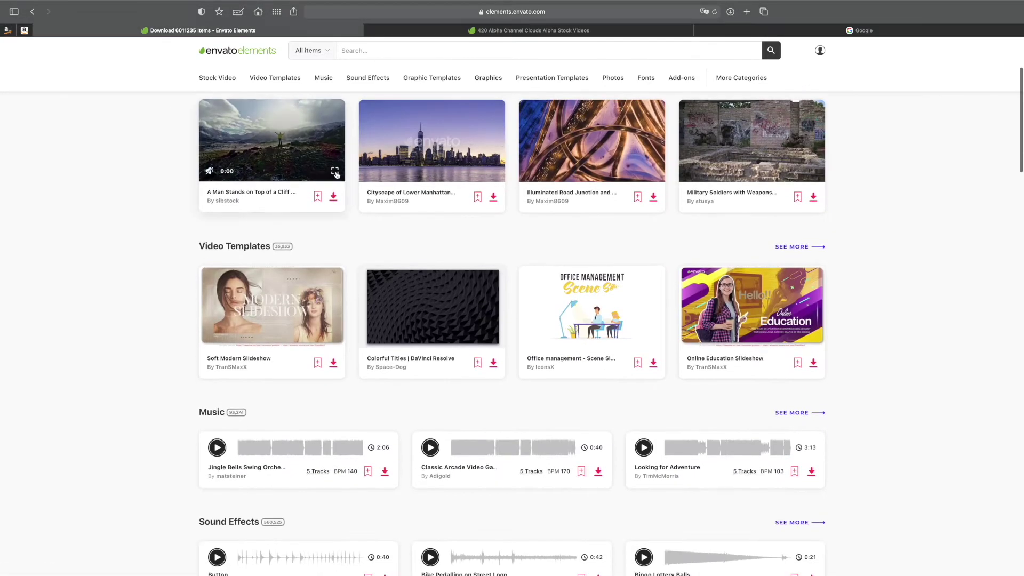
pyautogui.scroll(2, 336, 175)
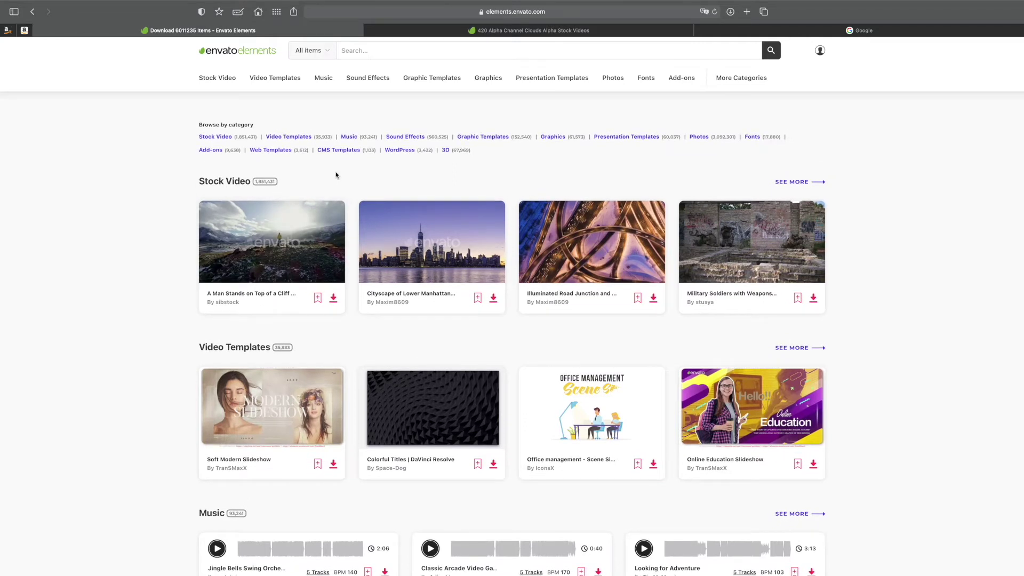
pyautogui.scroll(1, 336, 175)
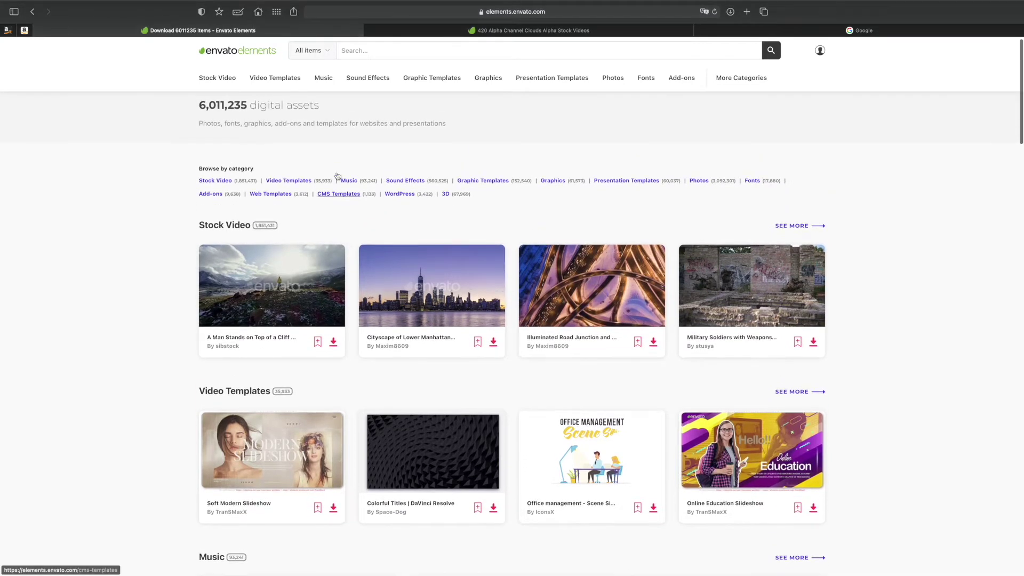
pyautogui.scroll(-2, 337, 176)
pyautogui.scroll(1, 337, 175)
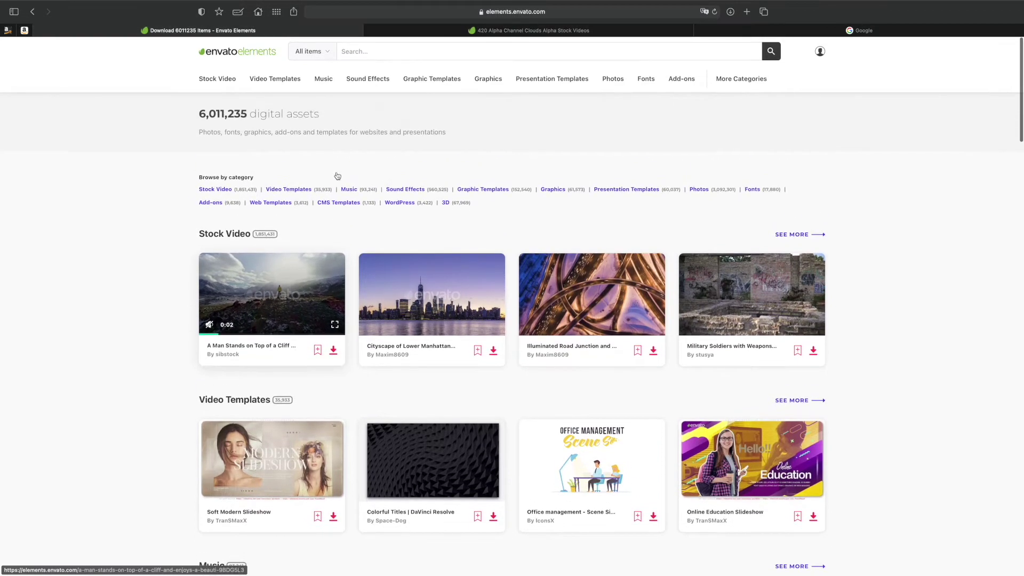
pyautogui.scroll(-2, 336, 172)
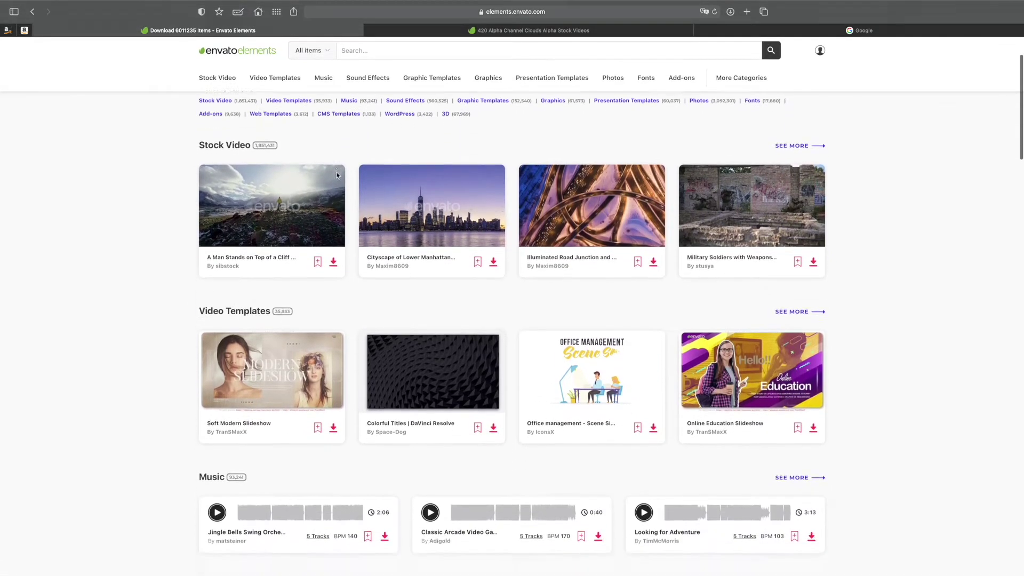
pyautogui.scroll(2, 336, 171)
pyautogui.scroll(-1, 433, 166)
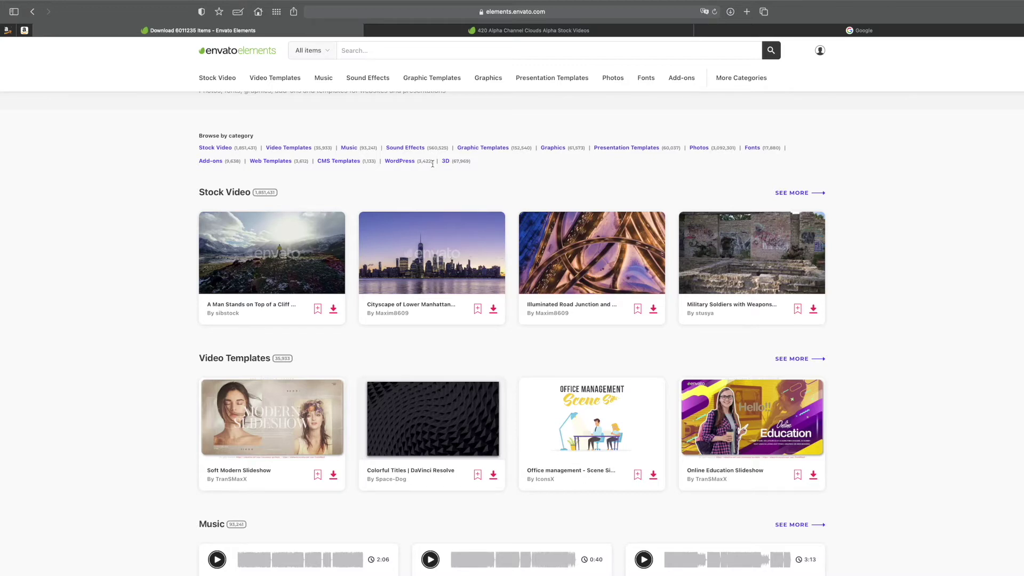
pyautogui.scroll(2, 391, 176)
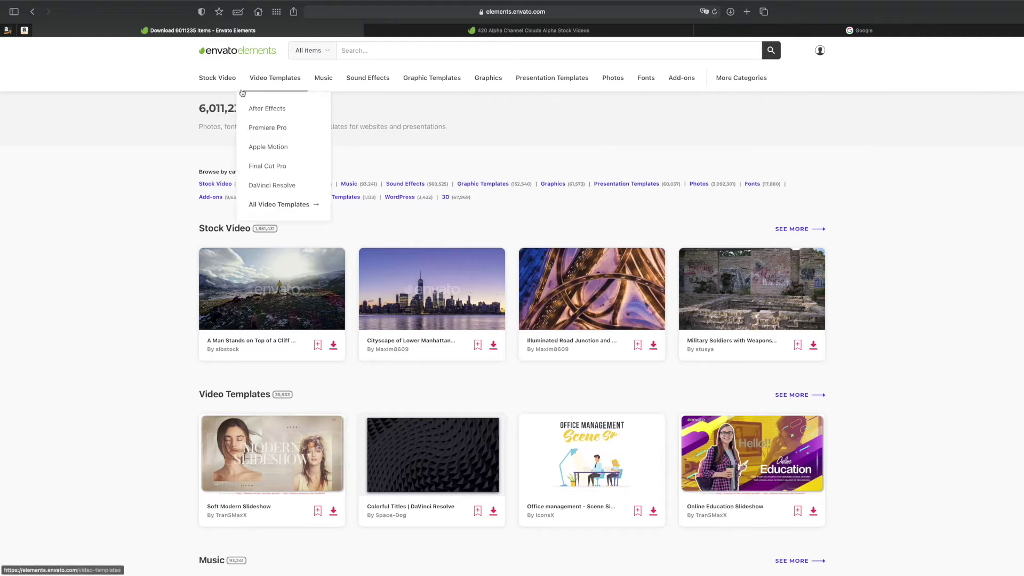
pyautogui.moveTo(233, 86)
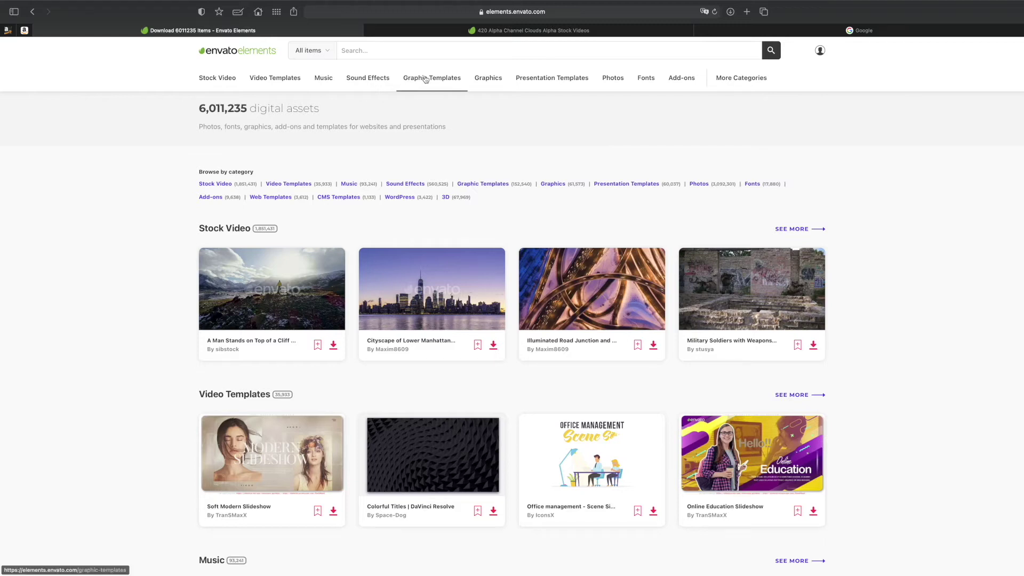
pyautogui.moveTo(398, 69)
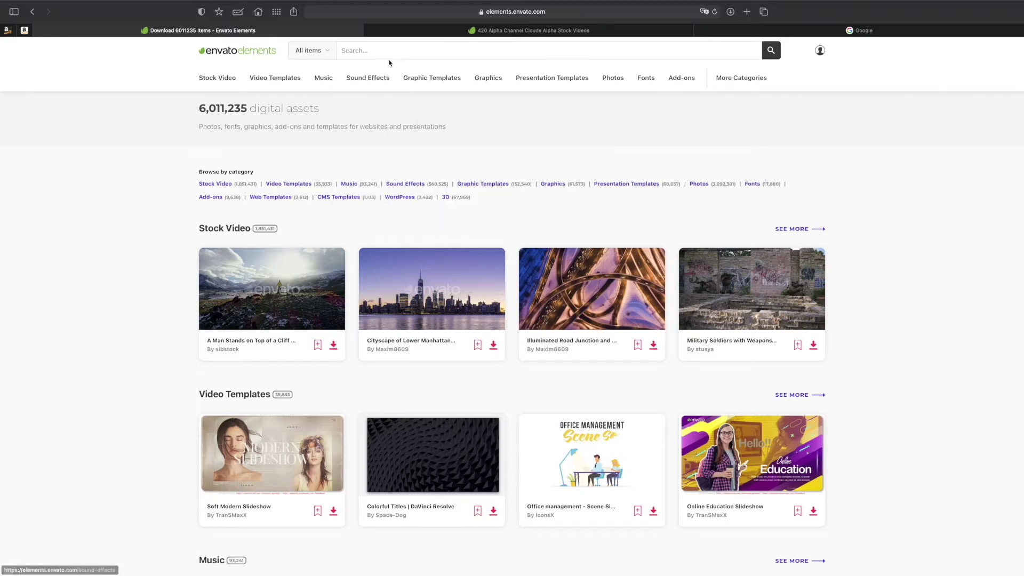
pyautogui.scroll(-2, 414, 146)
pyautogui.scroll(2, 414, 145)
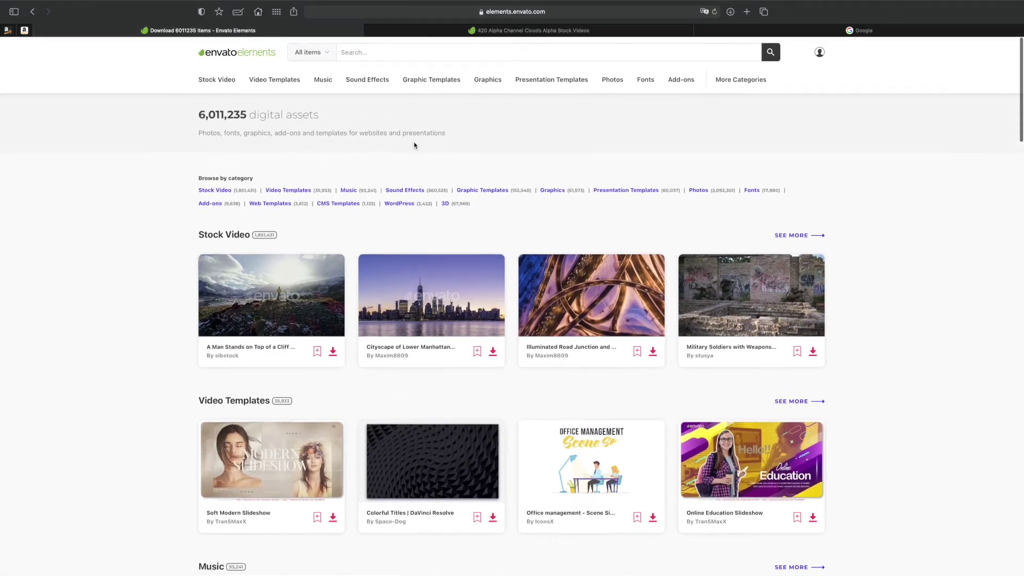
# Search all items in Envato Elements for 'clouds alpha channel'
pyautogui.click(448, 52)
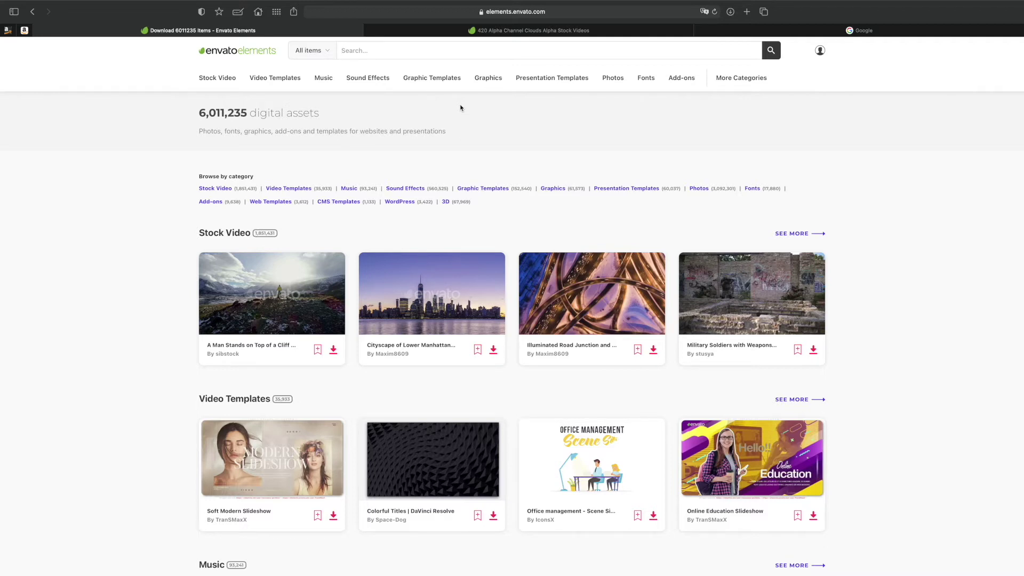
pyautogui.scroll(-5, 464, 112)
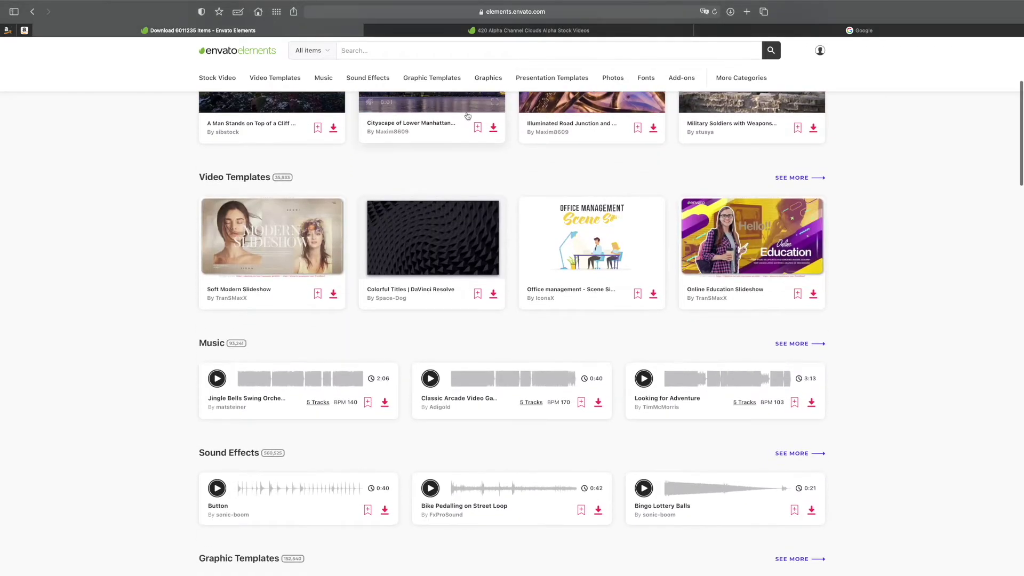
pyautogui.scroll(5, 468, 116)
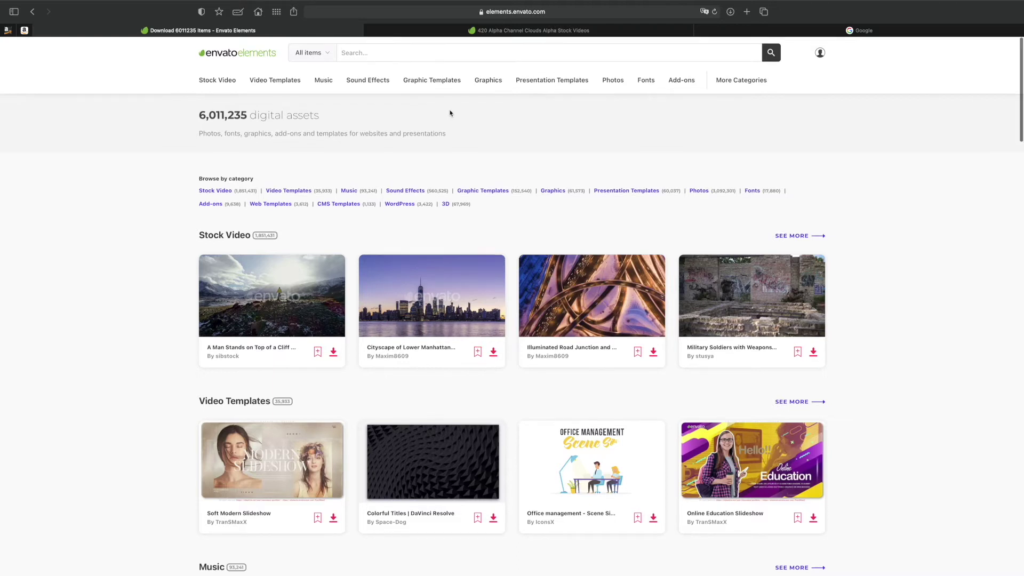
pyautogui.scroll(-3, 451, 112)
pyautogui.scroll(-1, 450, 112)
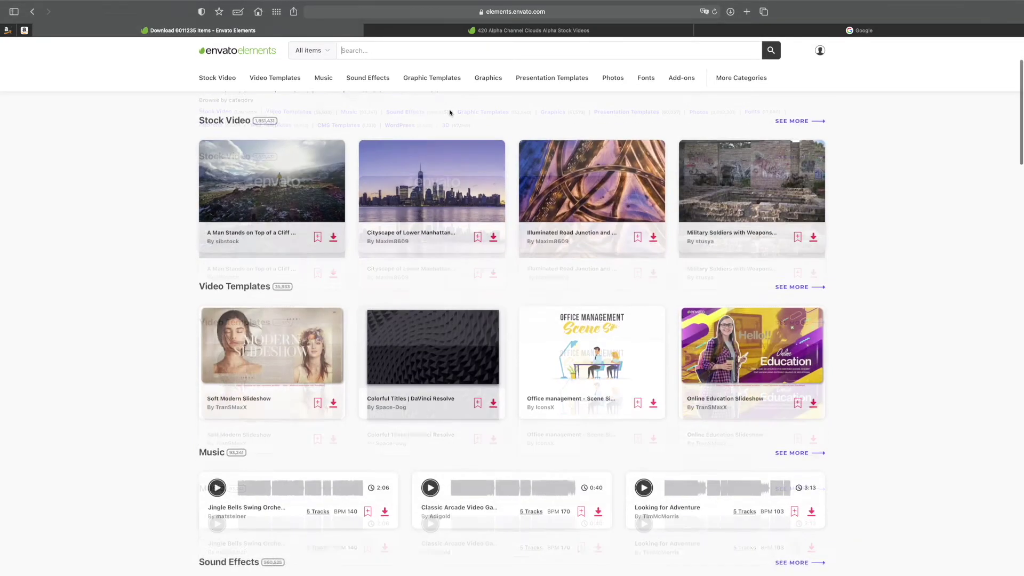
pyautogui.scroll(2, 451, 113)
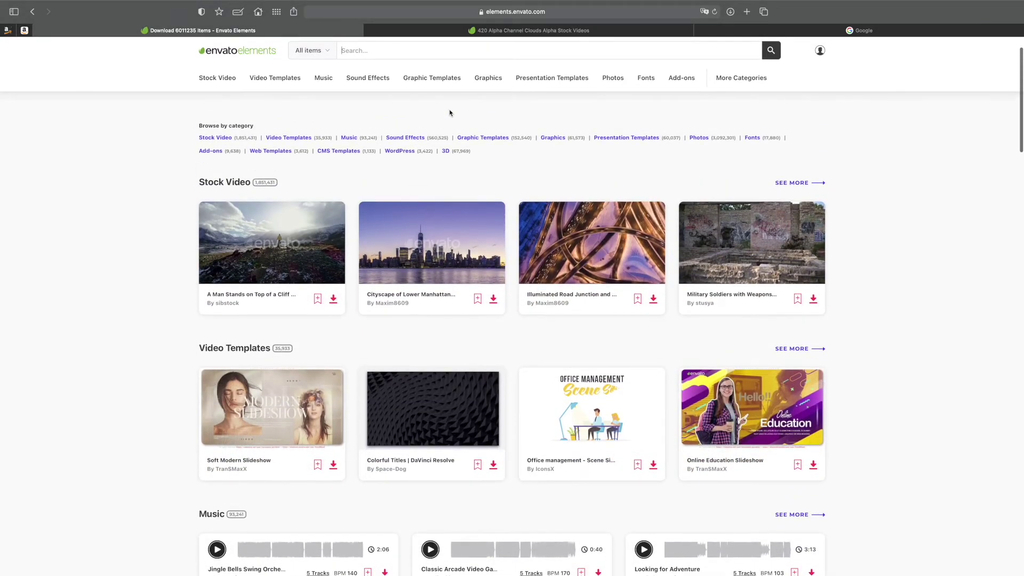
pyautogui.scroll(-1, 450, 113)
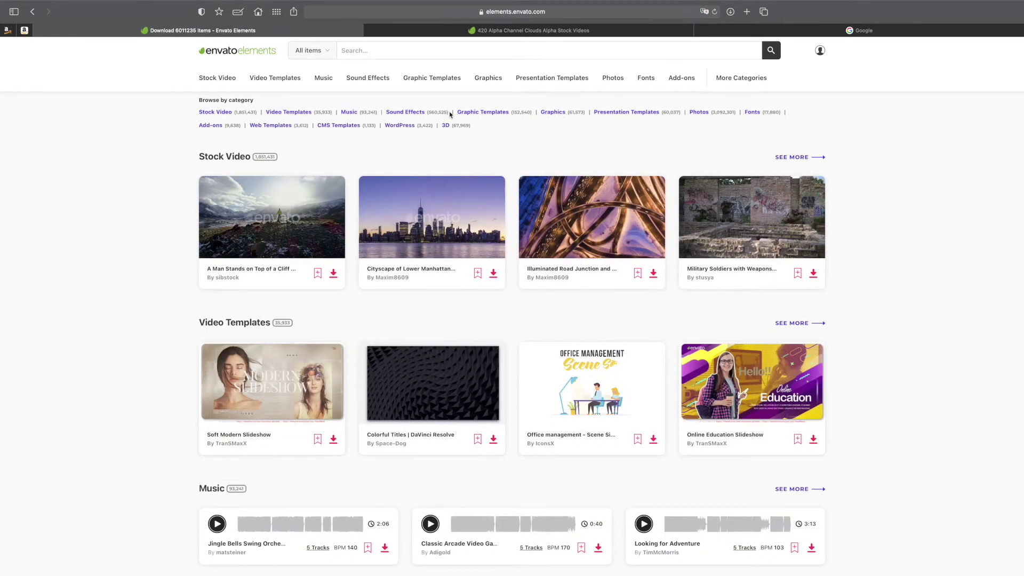
pyautogui.scroll(-1, 451, 113)
pyautogui.scroll(3, 451, 115)
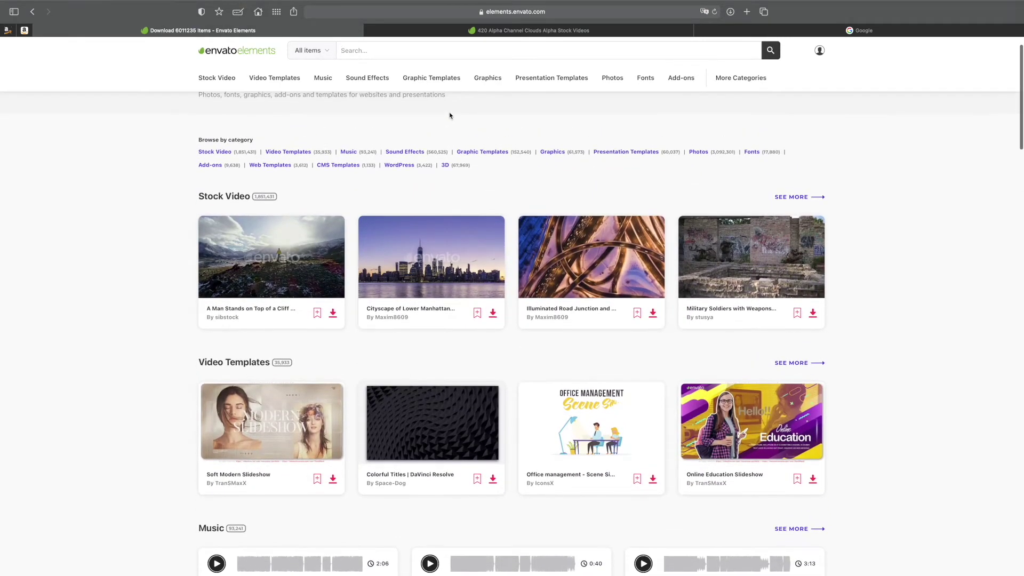
pyautogui.scroll(2, 449, 116)
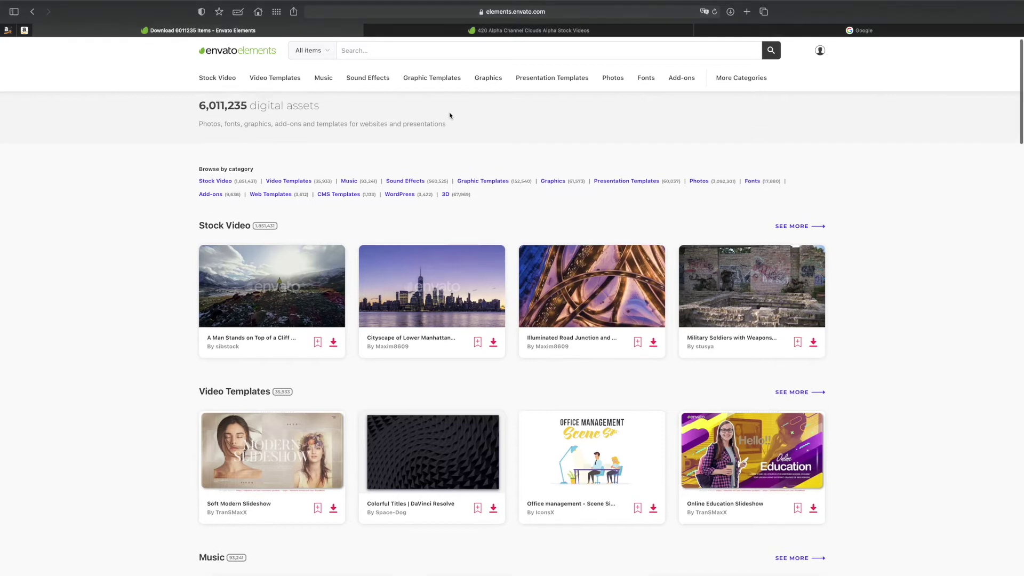
pyautogui.scroll(1, 450, 116)
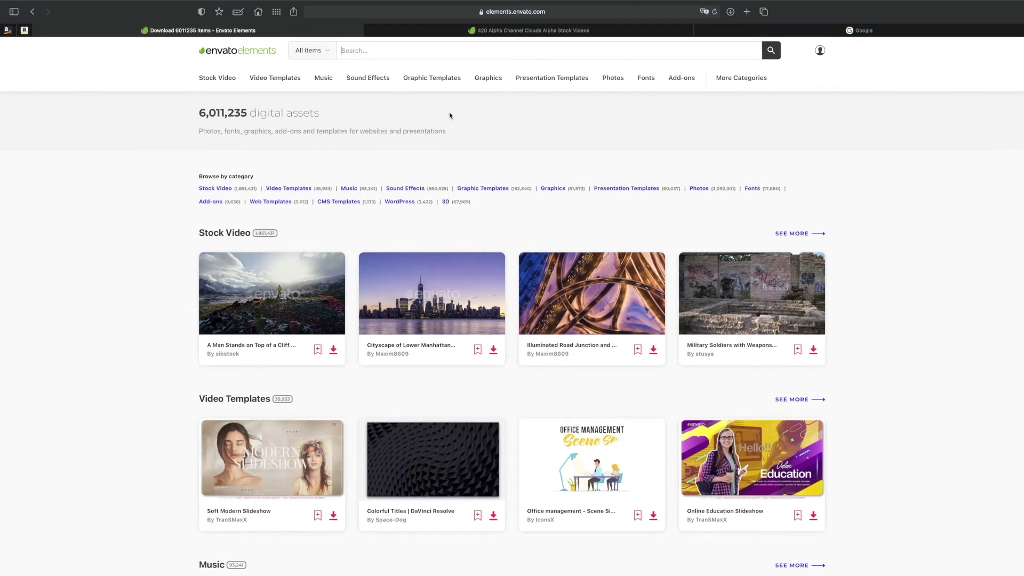
pyautogui.scroll(-1, 478, 134)
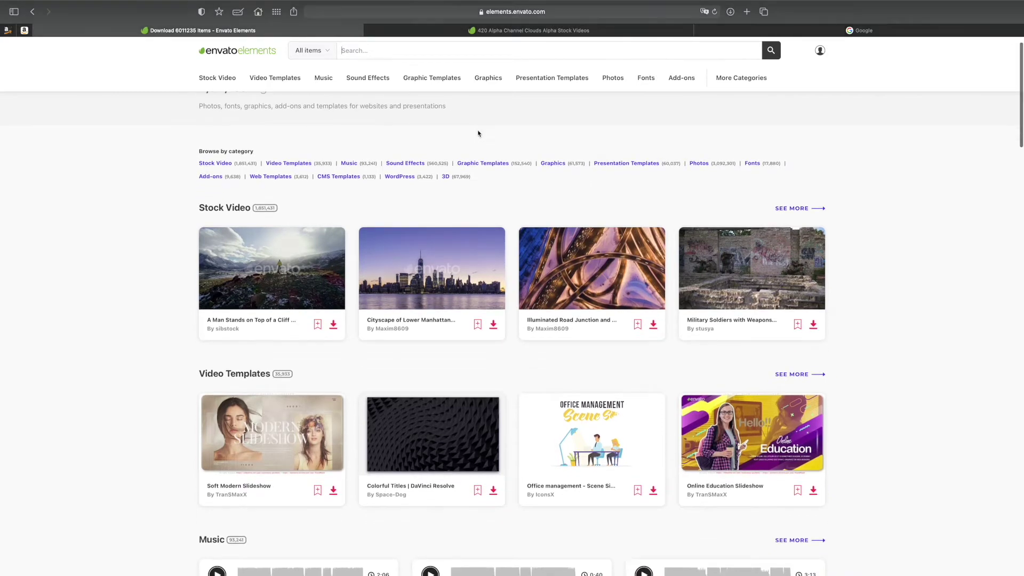
pyautogui.scroll(-2, 478, 133)
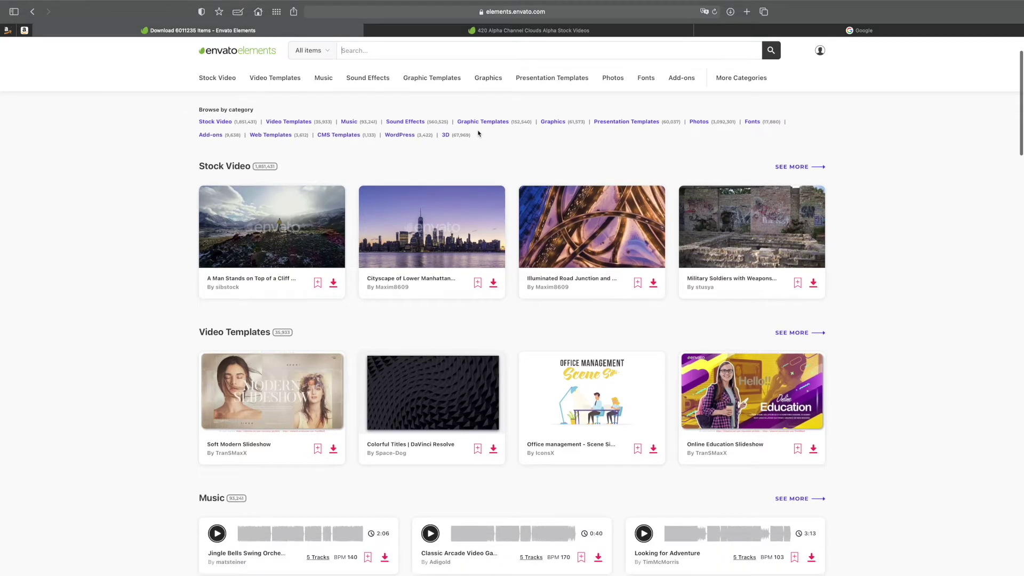
pyautogui.scroll(-1, 480, 132)
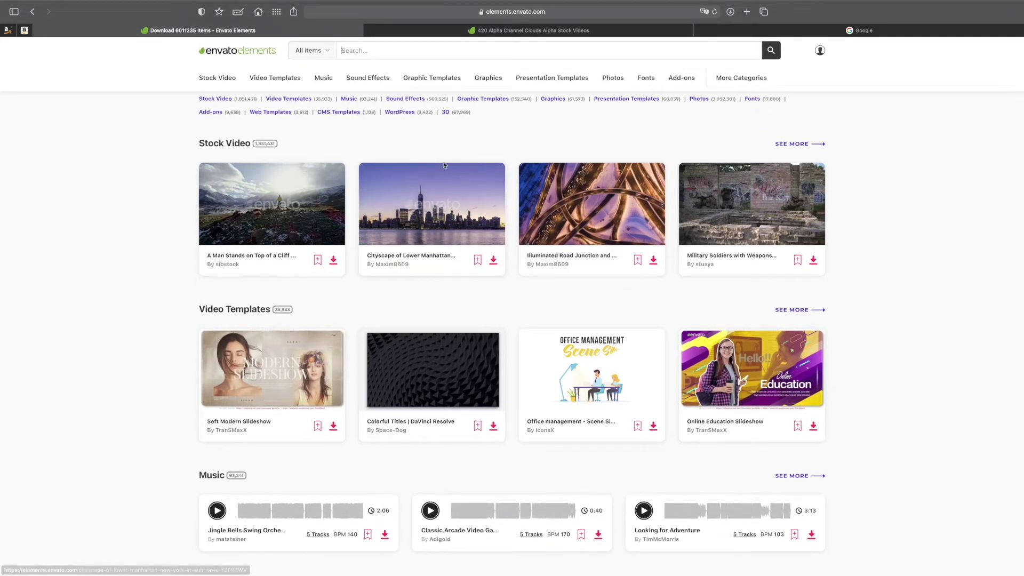
pyautogui.scroll(2, 447, 171)
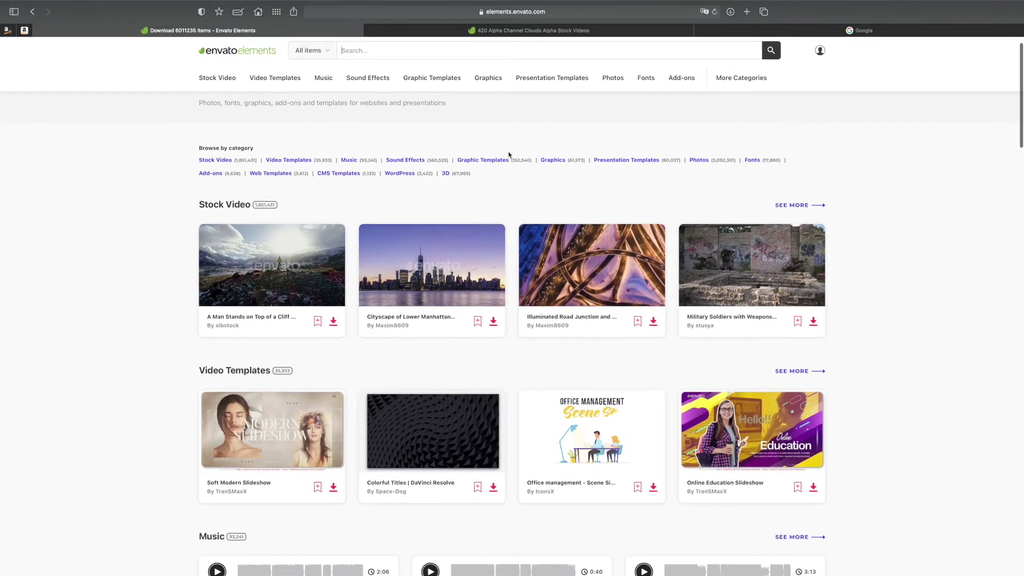
pyautogui.scroll(-2, 508, 156)
pyautogui.scroll(-1, 509, 155)
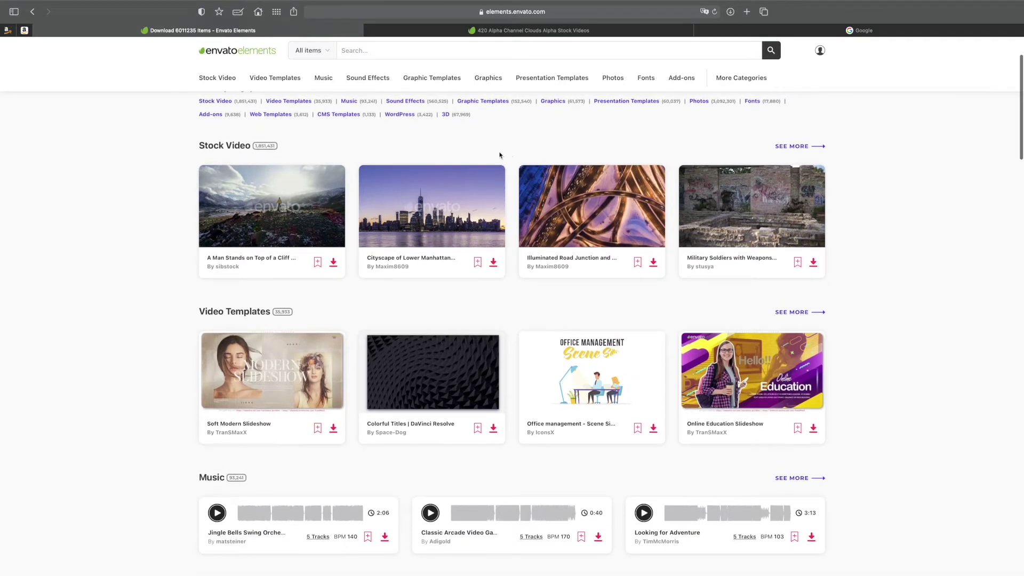
pyautogui.scroll(-5, 459, 158)
pyautogui.scroll(6, 459, 158)
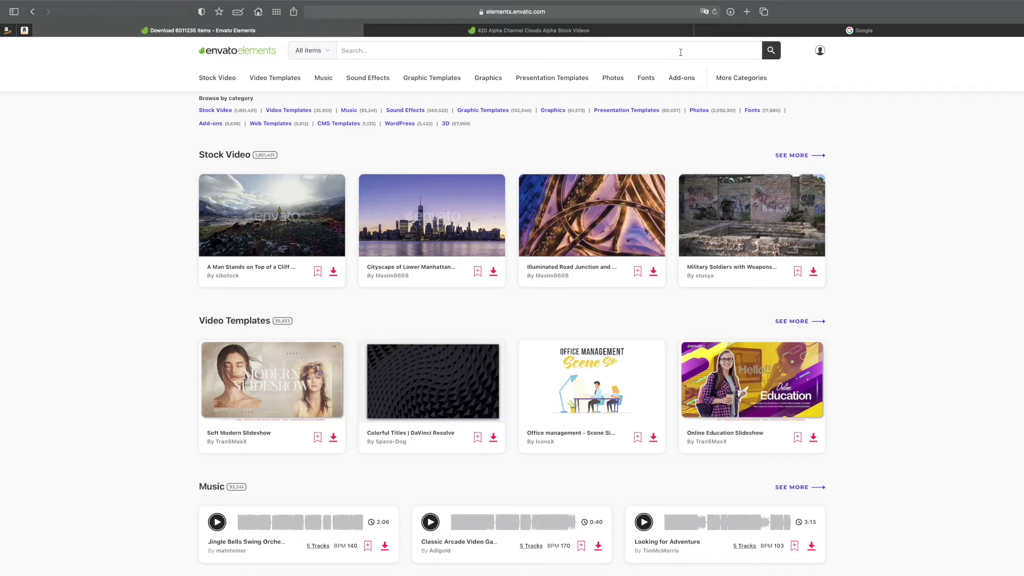
pyautogui.scroll(3, 533, 53)
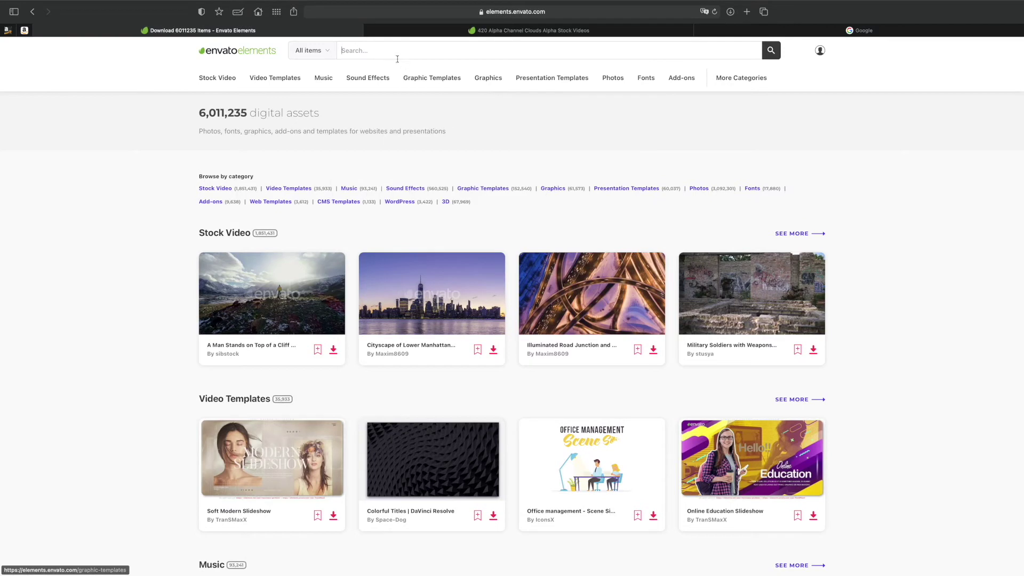
pyautogui.moveTo(396, 72)
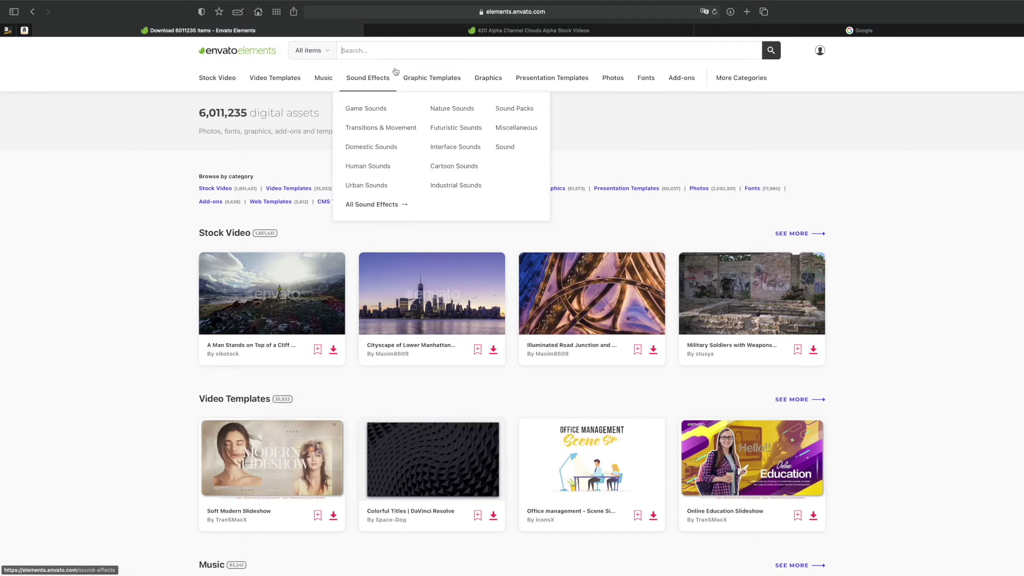
pyautogui.write('clouds')
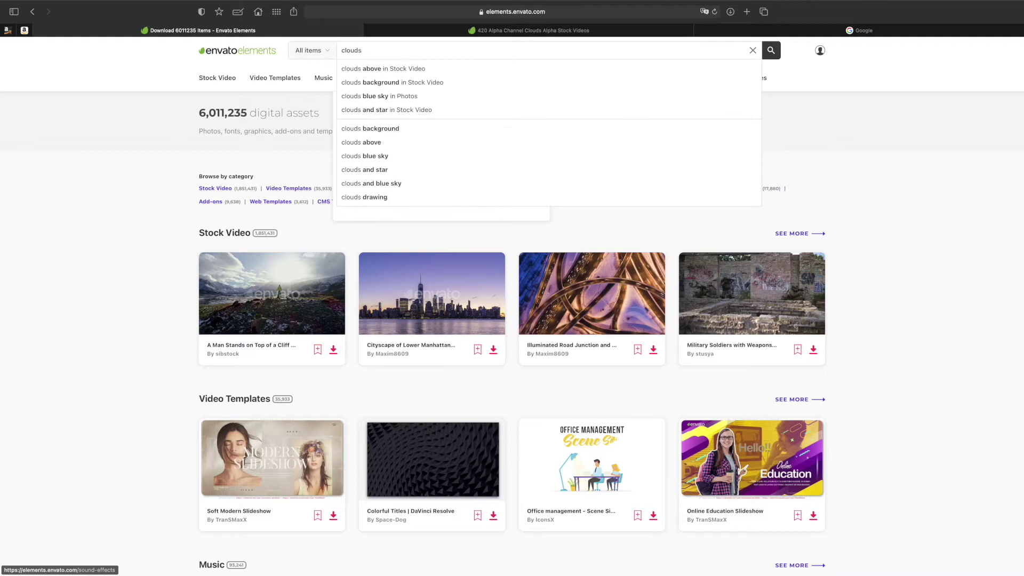
pyautogui.write(' alpha channe')
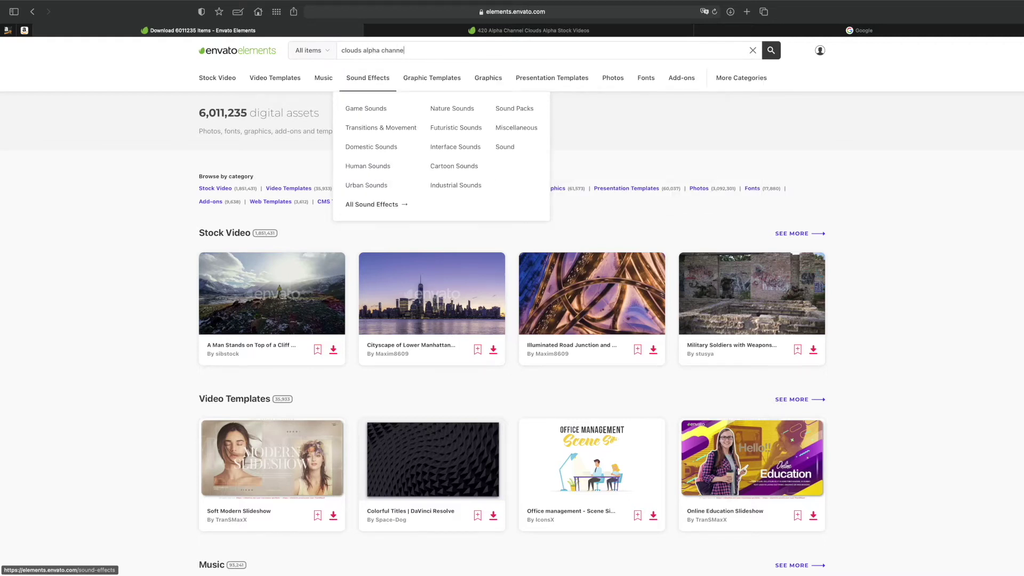
pyautogui.write('l')
pyautogui.press('Return')
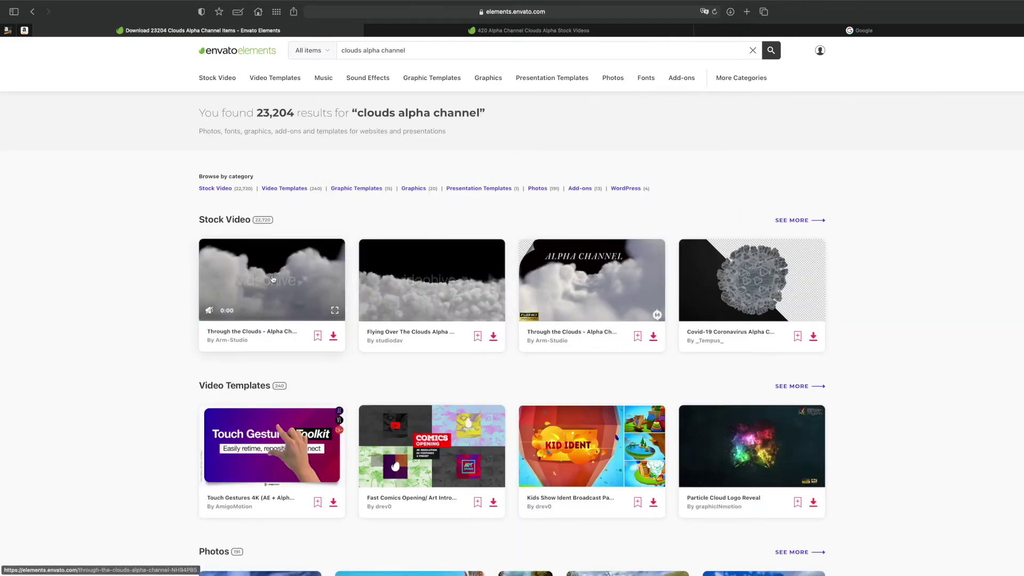
# Open and preview 'Through the Clouds - Alpha Channel', confirming Alpha Channel and Looped are both Yes
pyautogui.click(286, 263)
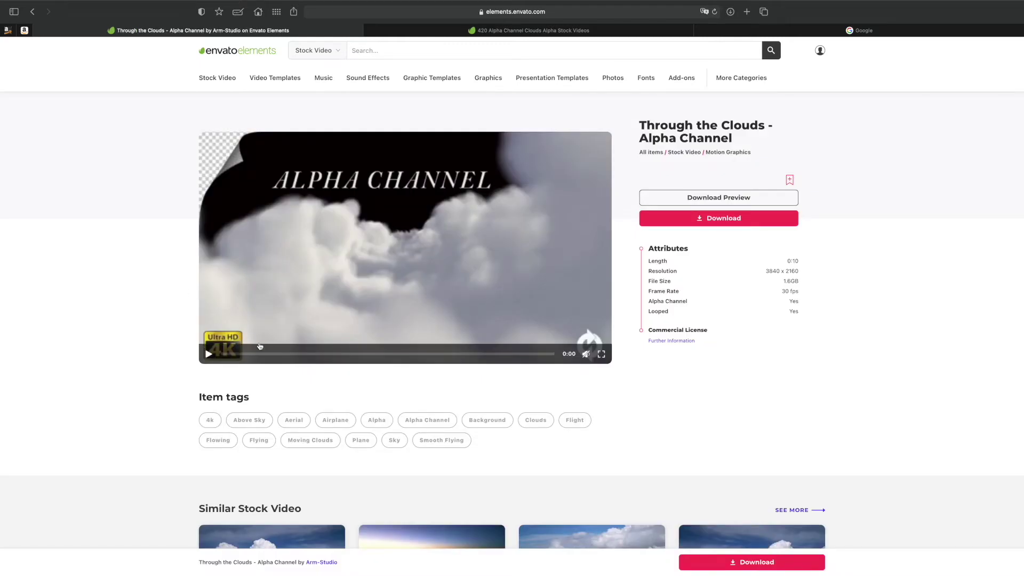
pyautogui.click(209, 355)
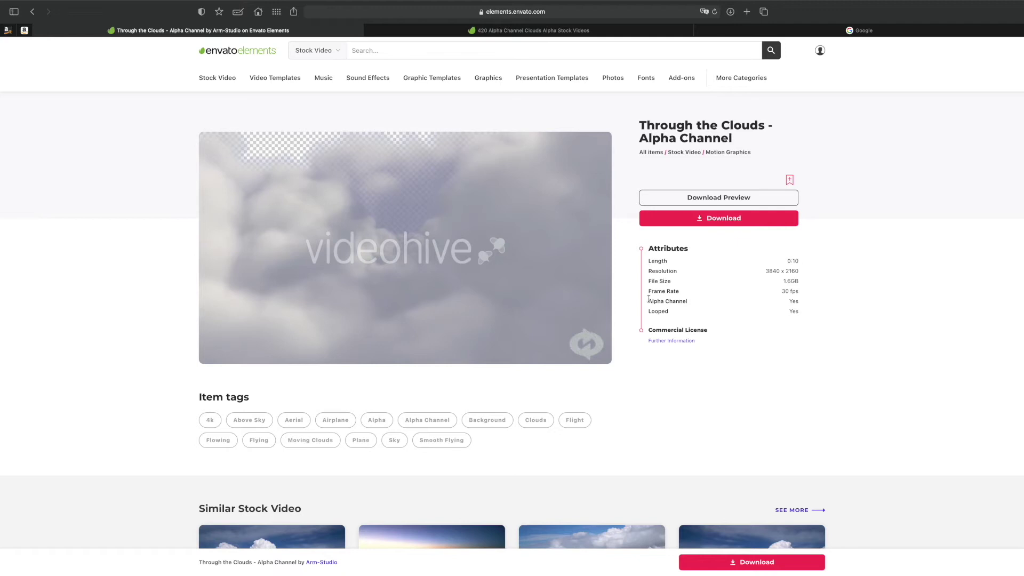
pyautogui.moveTo(649, 300); pyautogui.dragTo(694, 301)
pyautogui.moveTo(790, 303); pyautogui.dragTo(687, 314)
pyautogui.click(682, 316)
pyautogui.moveTo(797, 311); pyautogui.dragTo(780, 311)
pyautogui.click(712, 298)
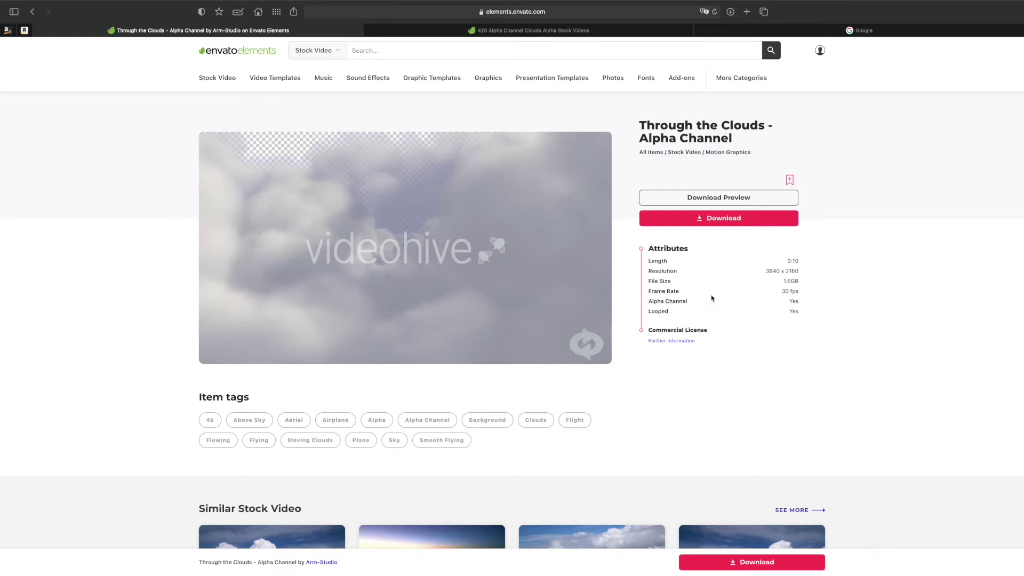
# Download 'Through the Clouds' into a new Clouds project and save it to the desktop
pyautogui.click(654, 223)
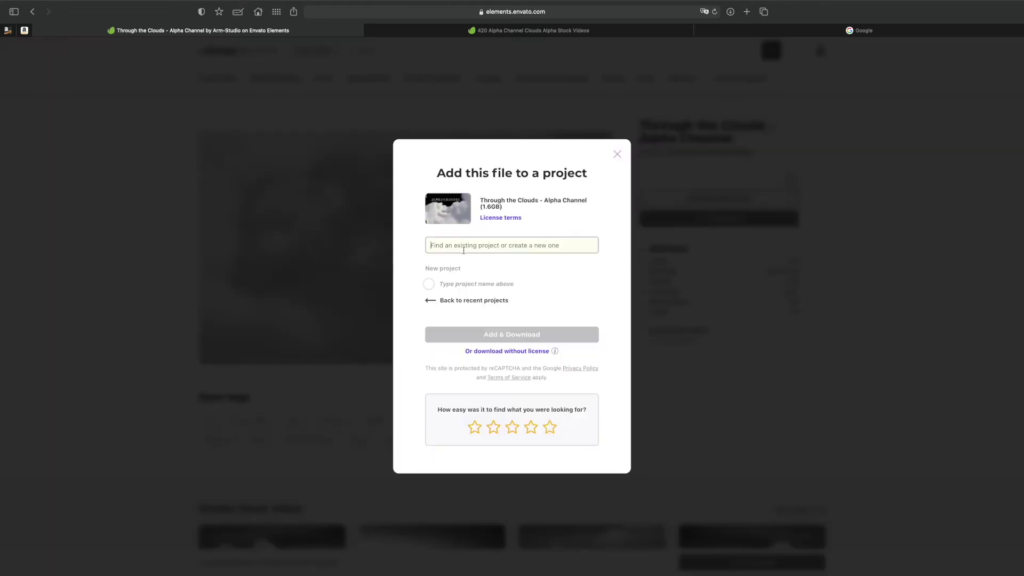
pyautogui.write('Clo')
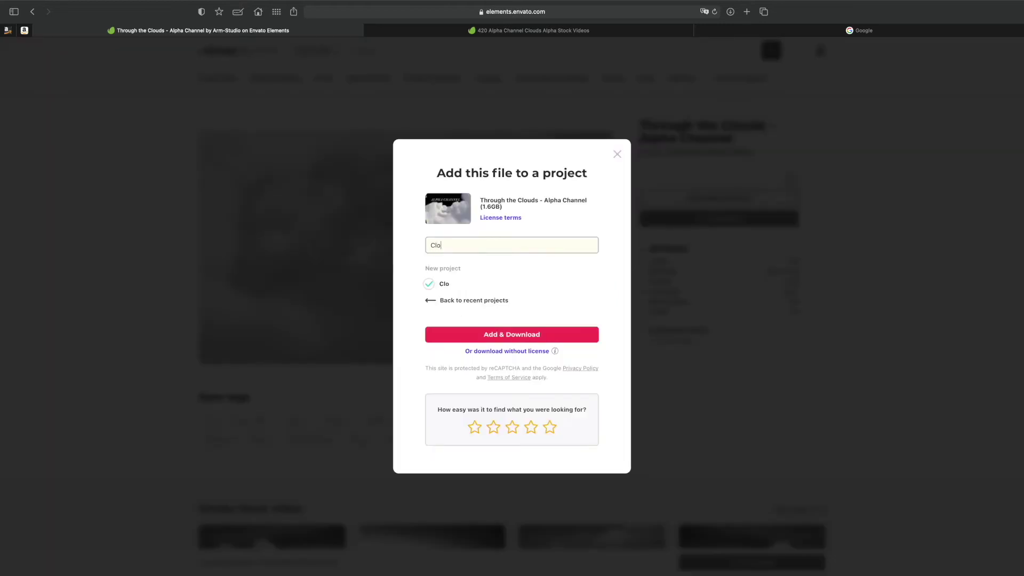
pyautogui.write('uds')
pyautogui.press('Return')
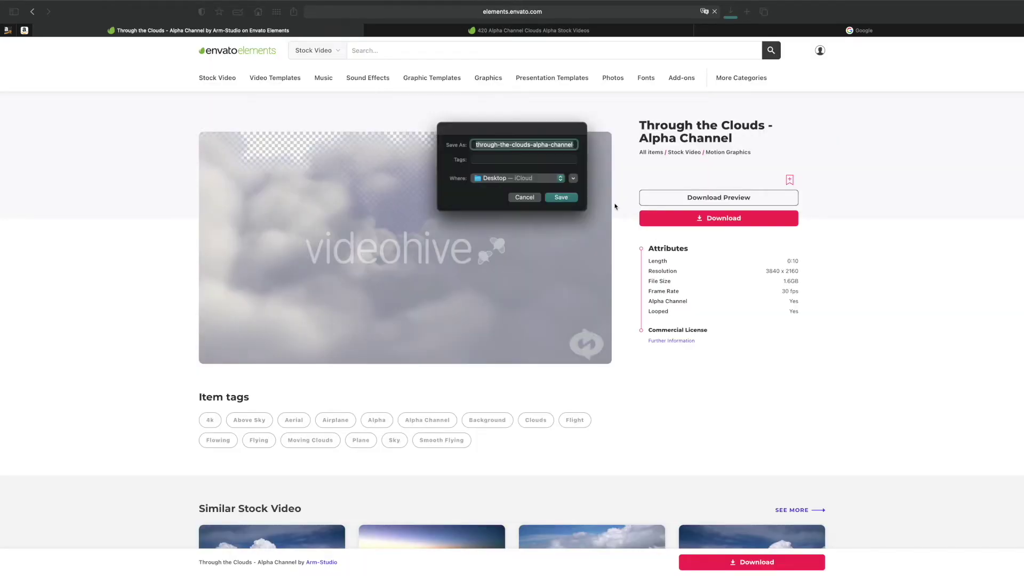
pyautogui.click(561, 198)
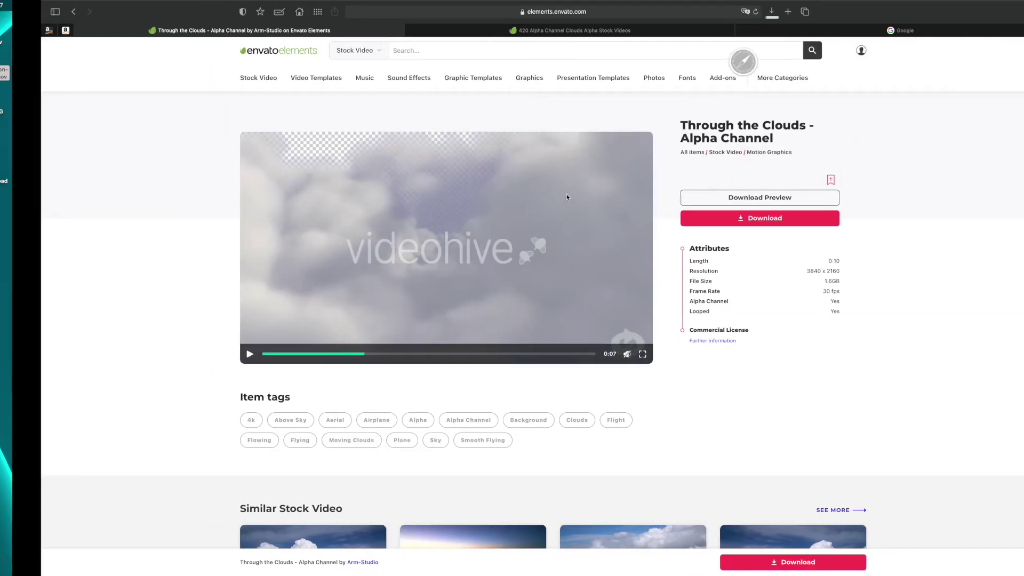
pyautogui.click(733, 9)
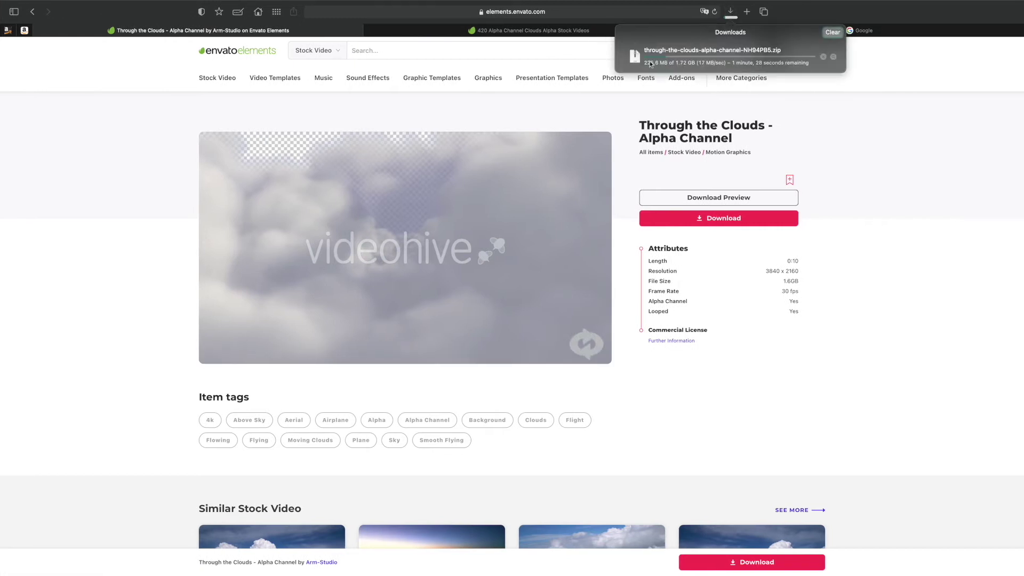
pyautogui.click(544, 58)
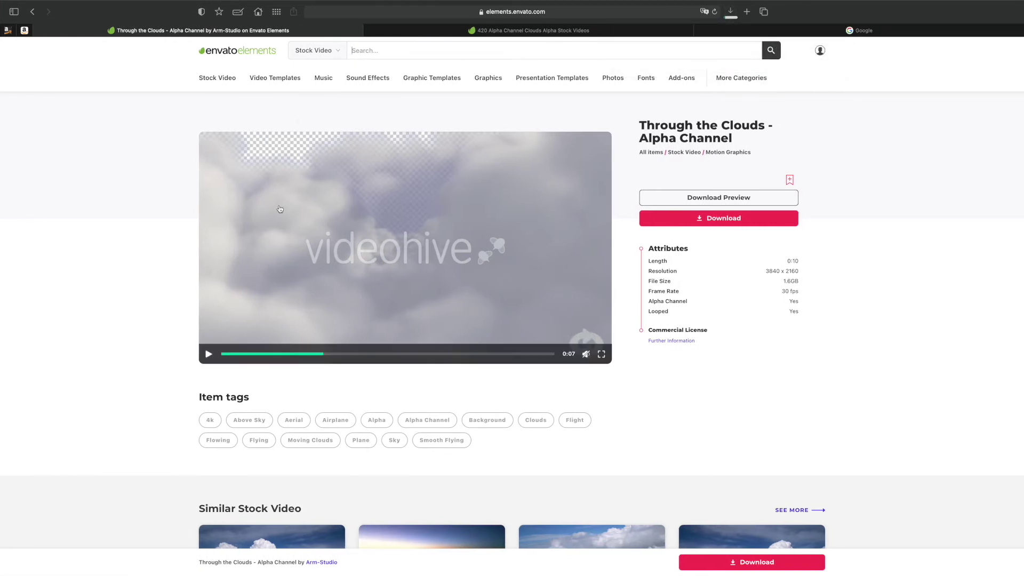
# Download the 'Cloud Isolated On black Background With Alpha' clip to the desktop too
pyautogui.click(34, 12)
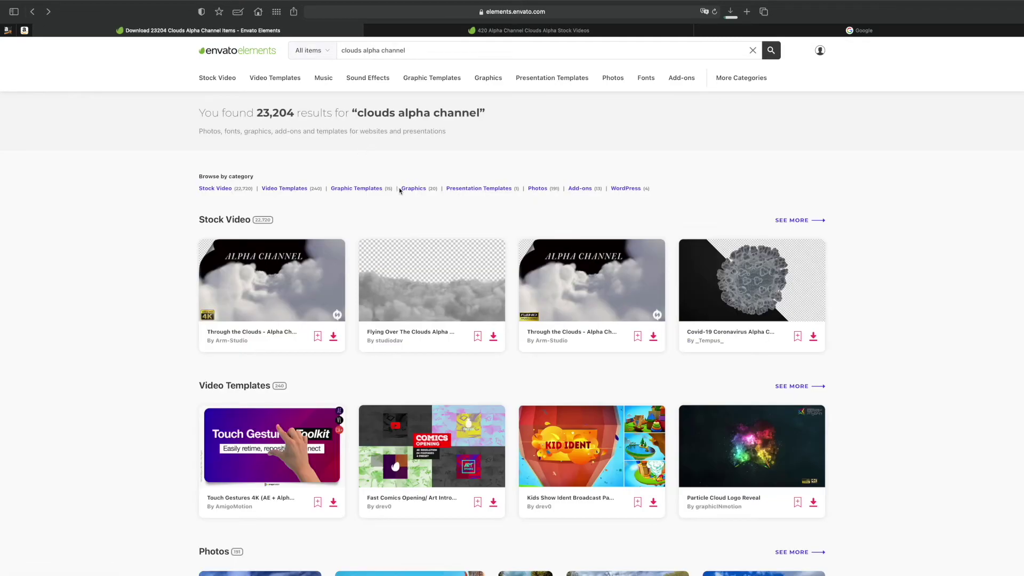
pyautogui.press('super+bracketright')
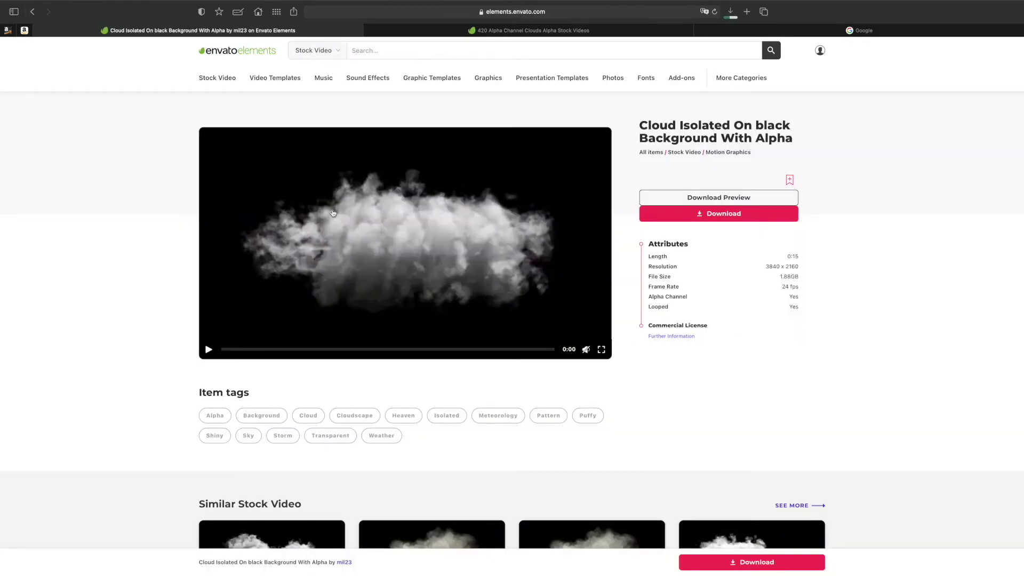
pyautogui.click(722, 214)
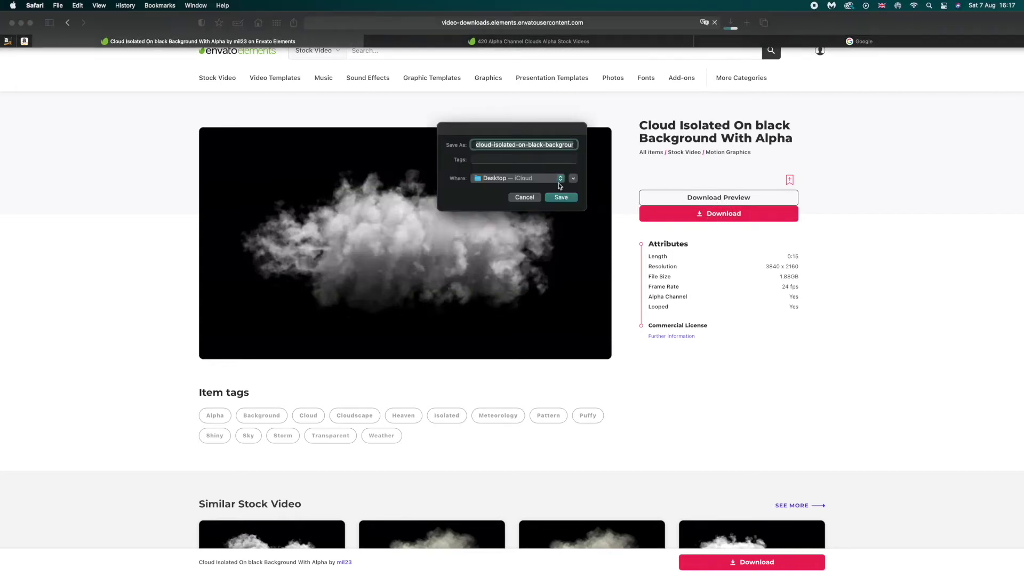
pyautogui.click(550, 197)
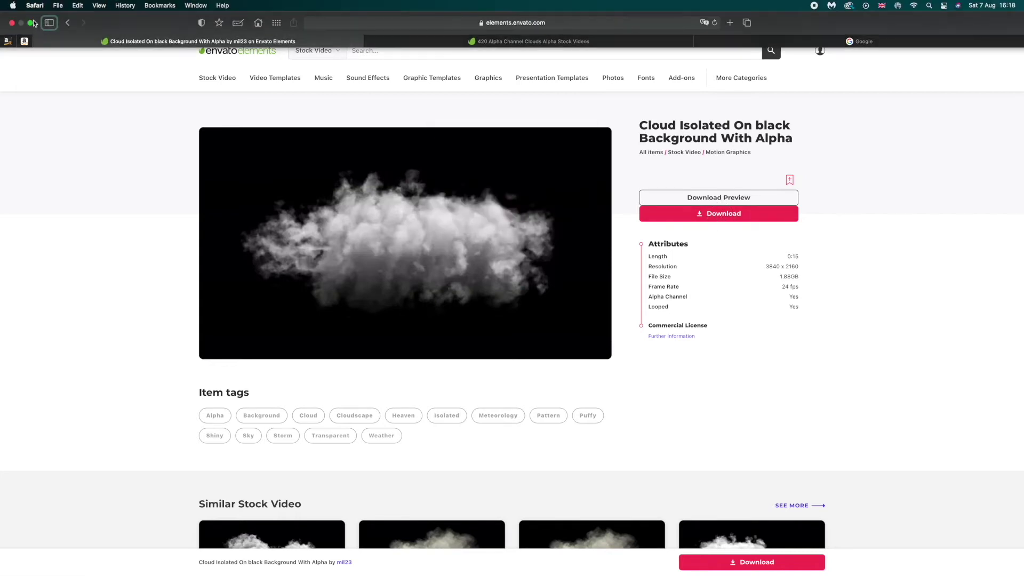
# Exit full screen and open the downloaded clouds-R386DBG folder on the desktop
pyautogui.click(31, 23)
pyautogui.moveTo(918, 63); pyautogui.dragTo(840, 140)
pyautogui.doubleClick(837, 100)
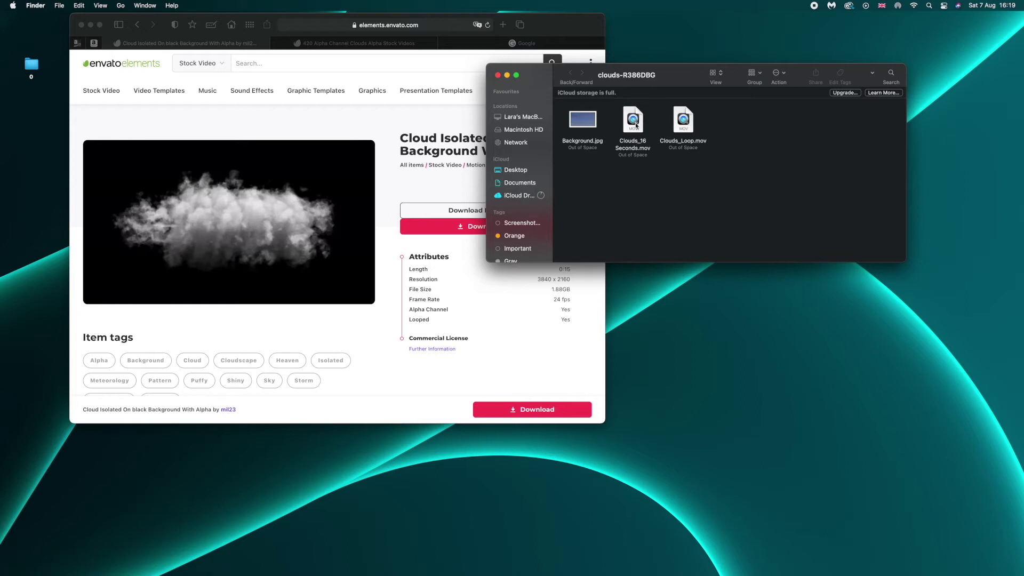
# Try opening Clouds_16 Seconds.mov, dismiss QuickTime's can't-open error, and switch to iMovie
pyautogui.doubleClick(635, 125)
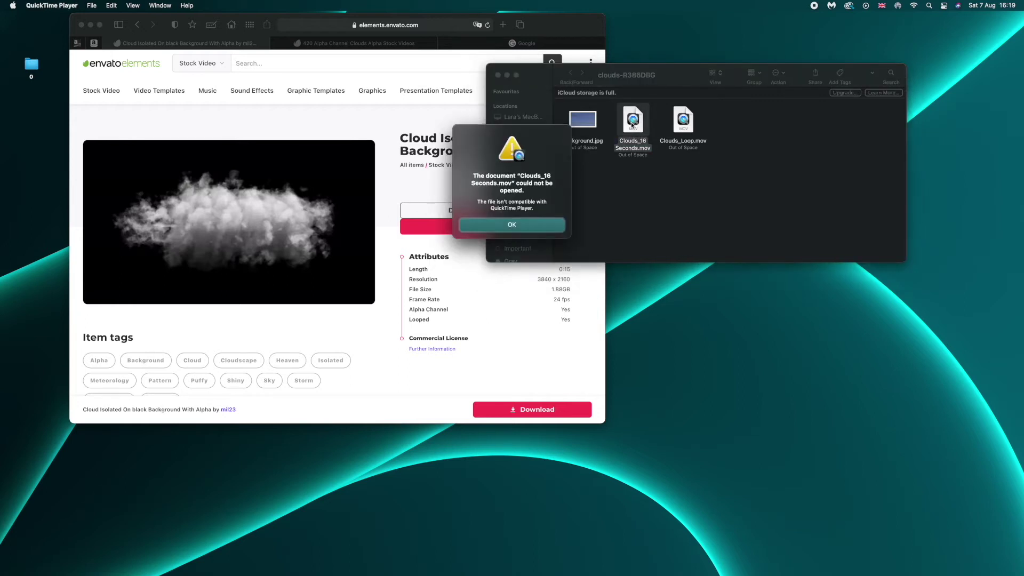
pyautogui.moveTo(490, 209); pyautogui.dragTo(545, 207)
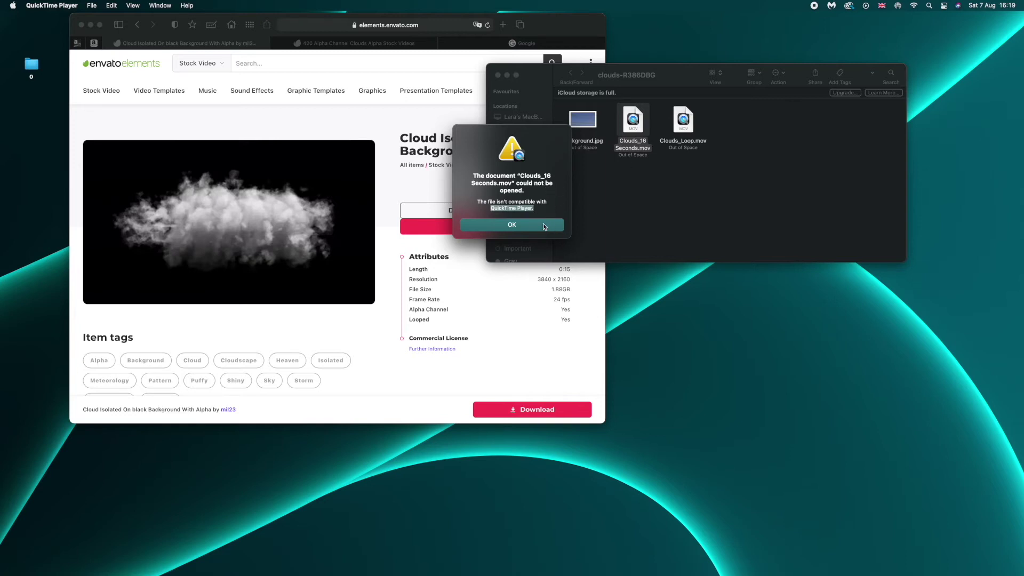
pyautogui.click(545, 227)
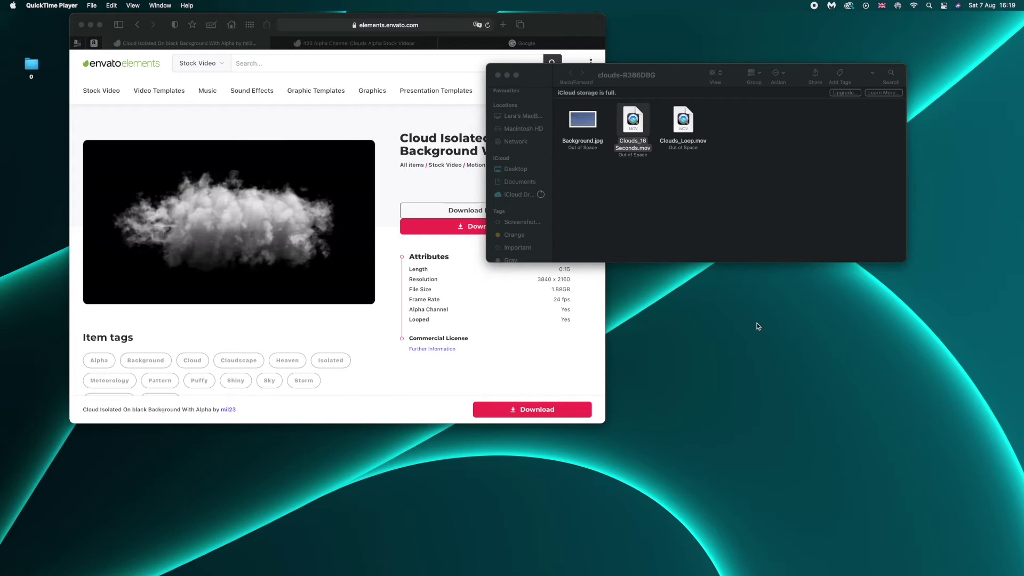
pyautogui.click(440, 295)
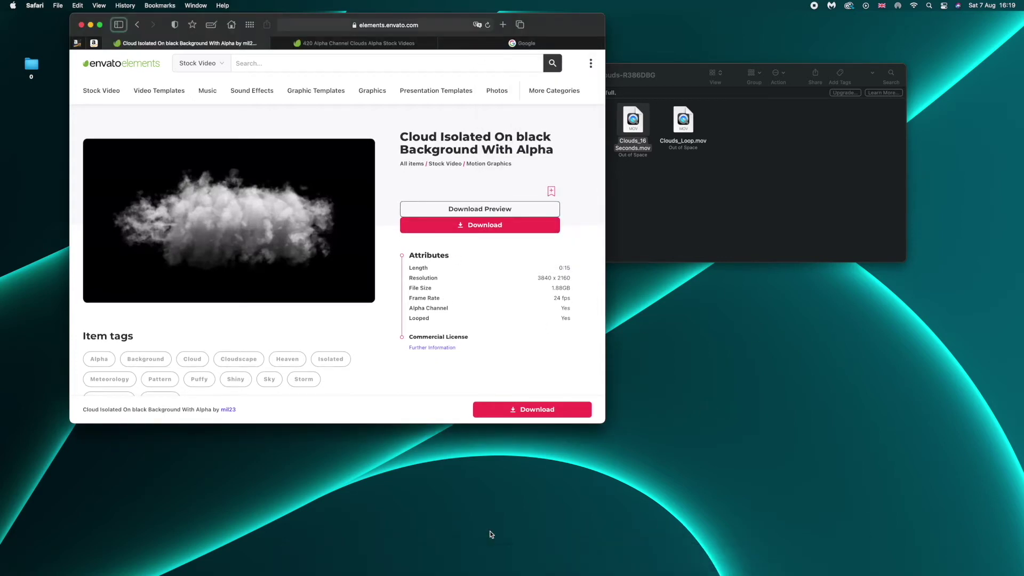
pyautogui.click(434, 559)
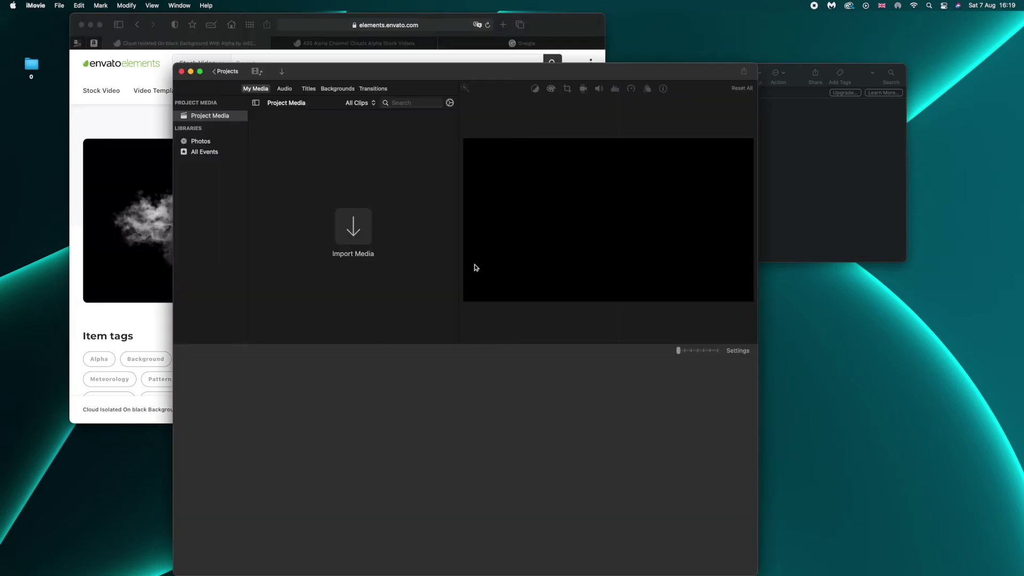
# Drag the cloud-isolated clip into the My Movie 29 timeline and show the Backgrounds collection
pyautogui.moveTo(748, 117); pyautogui.dragTo(472, 342)
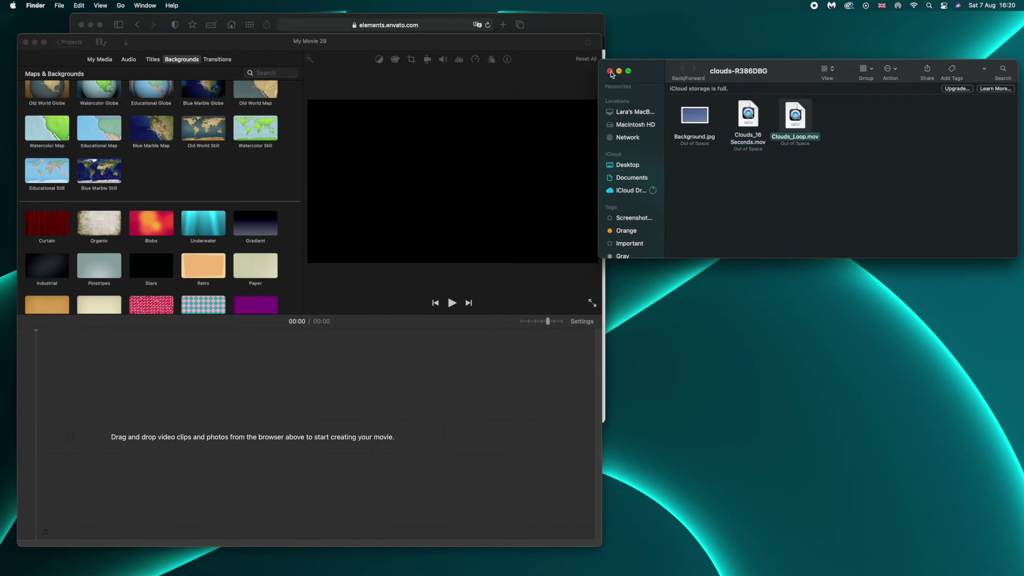
pyautogui.click(611, 72)
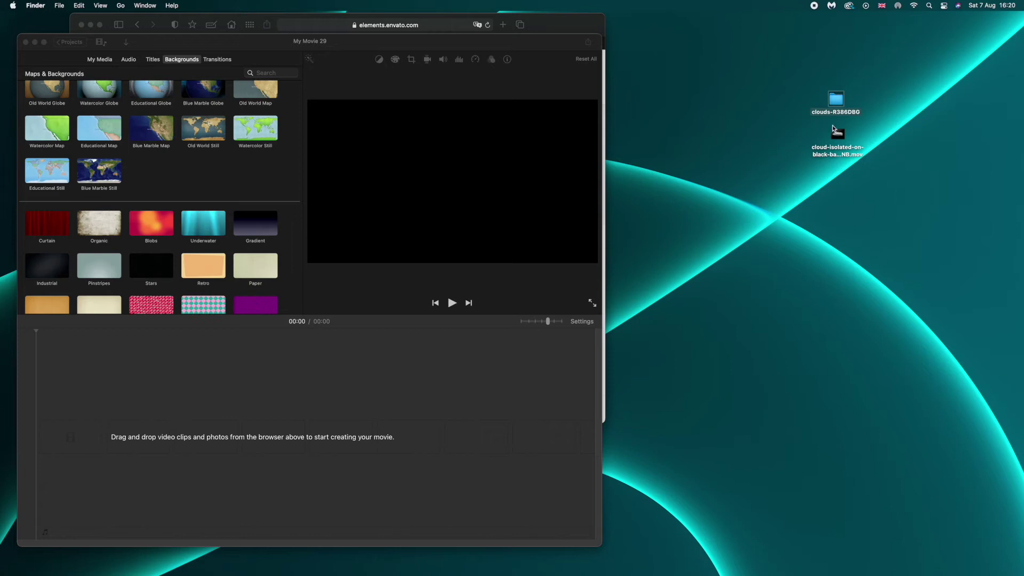
pyautogui.moveTo(837, 140); pyautogui.dragTo(273, 415)
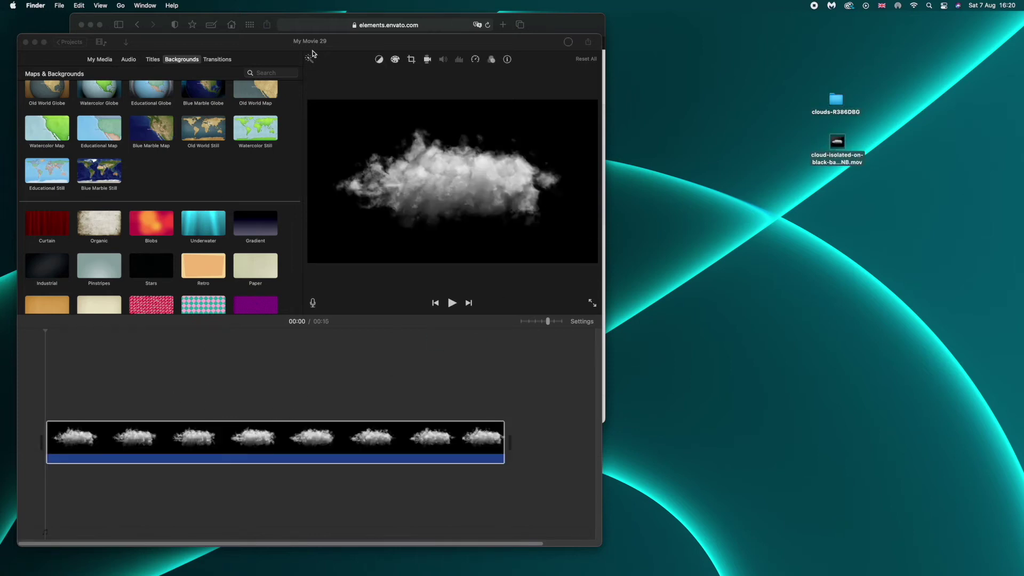
pyautogui.moveTo(313, 54); pyautogui.dragTo(419, 37)
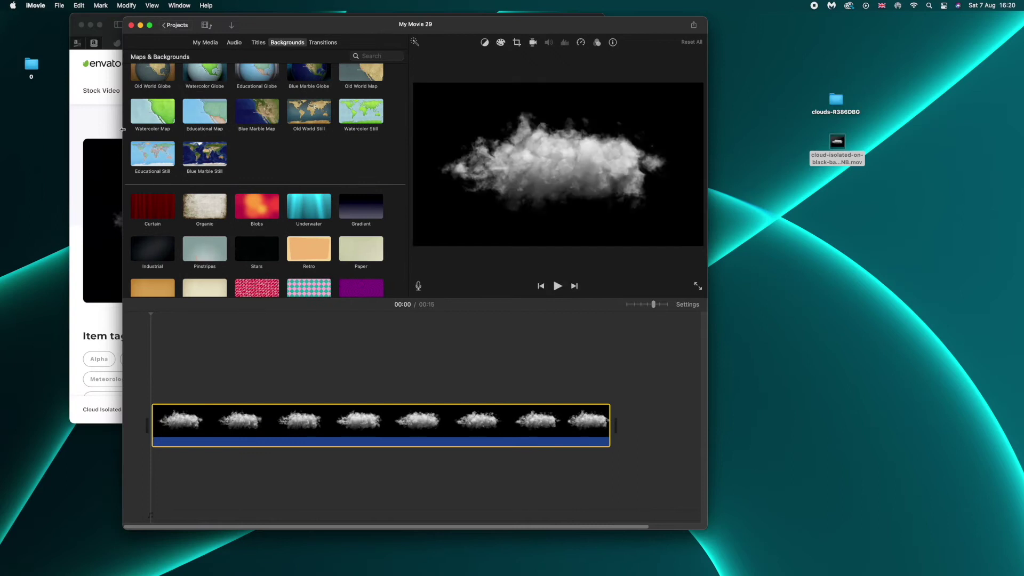
pyautogui.click(90, 25)
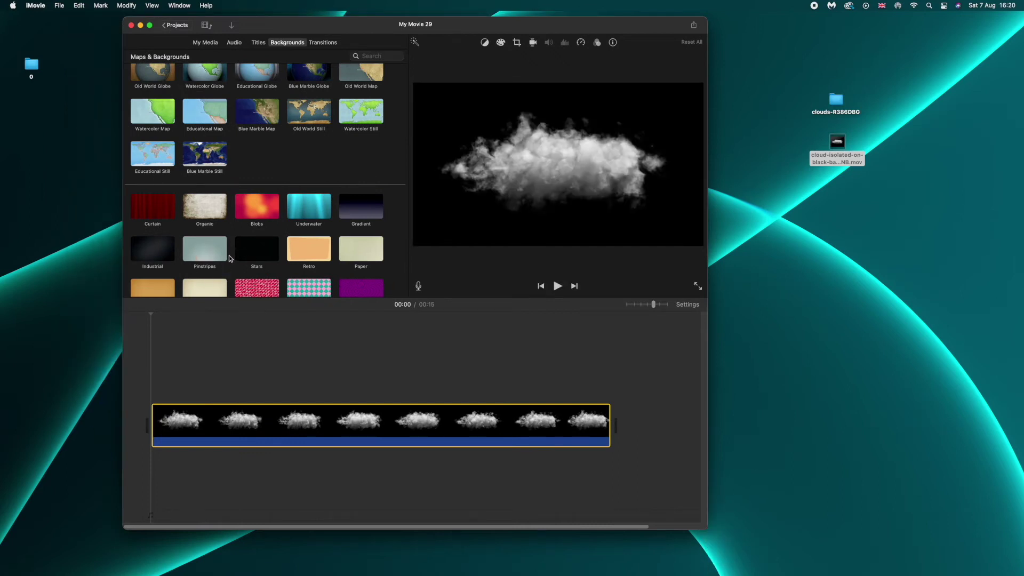
# Place the Blue background under the cloud clip, lengthen it, and preview from the start
pyautogui.scroll(-2, 235, 260)
pyautogui.scroll(-8, 235, 260)
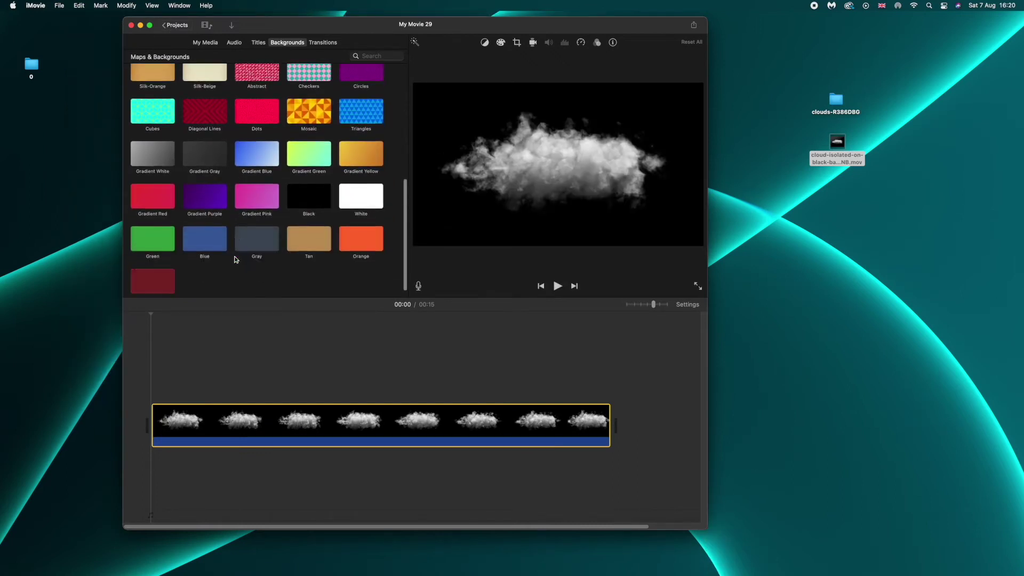
pyautogui.moveTo(222, 247); pyautogui.dragTo(202, 419)
pyautogui.moveTo(273, 425); pyautogui.dragTo(163, 367)
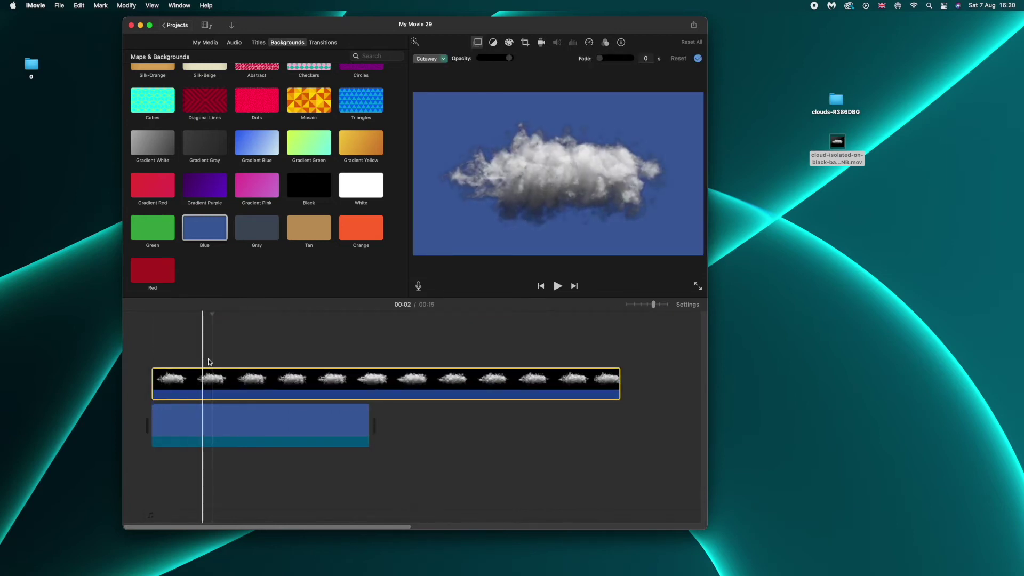
pyautogui.click(159, 336)
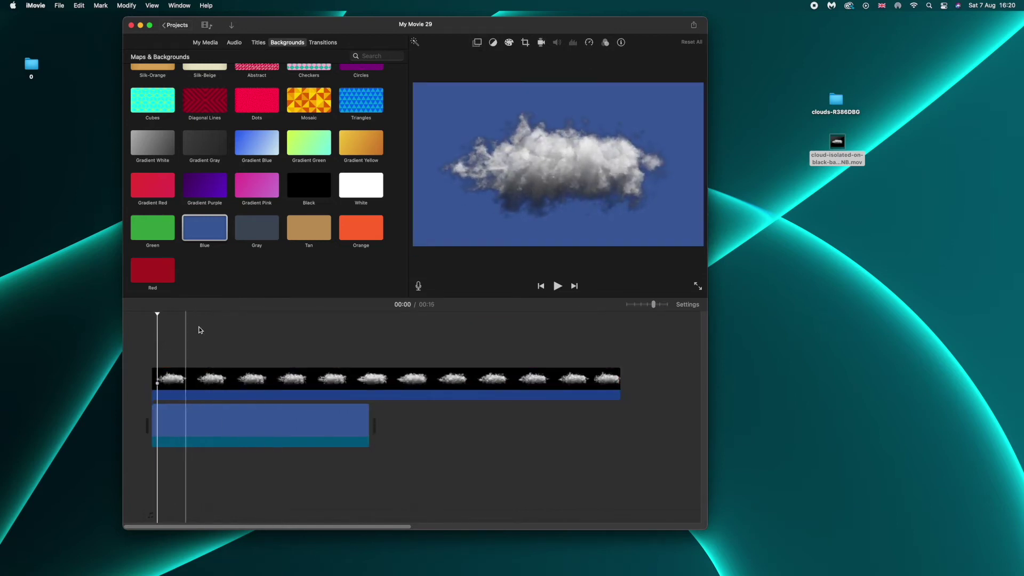
pyautogui.click(557, 286)
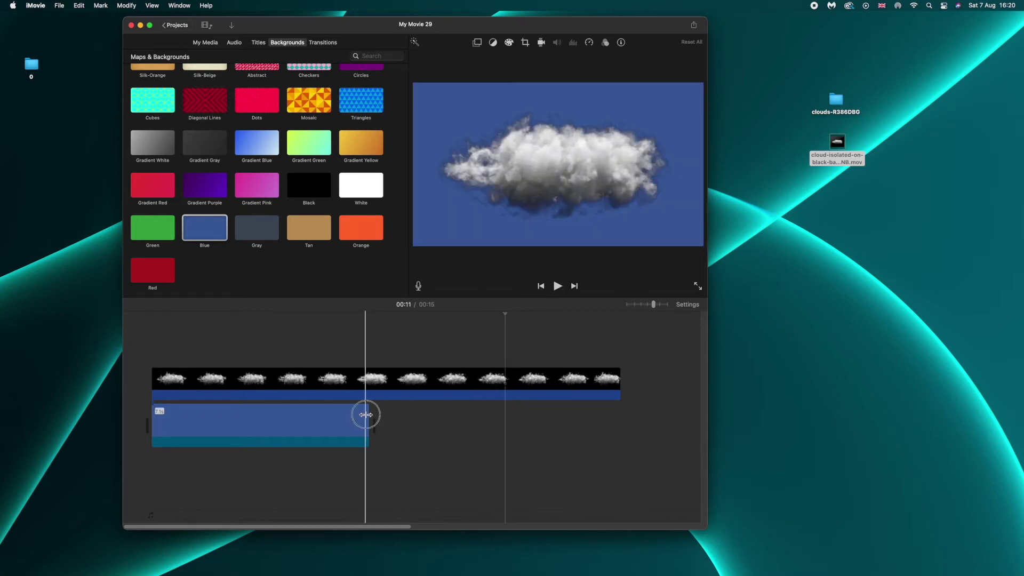
# Stretch the Blue background across the full cloud clip and replay from about one second
pyautogui.moveTo(368, 418); pyautogui.dragTo(603, 422)
pyautogui.click(199, 341)
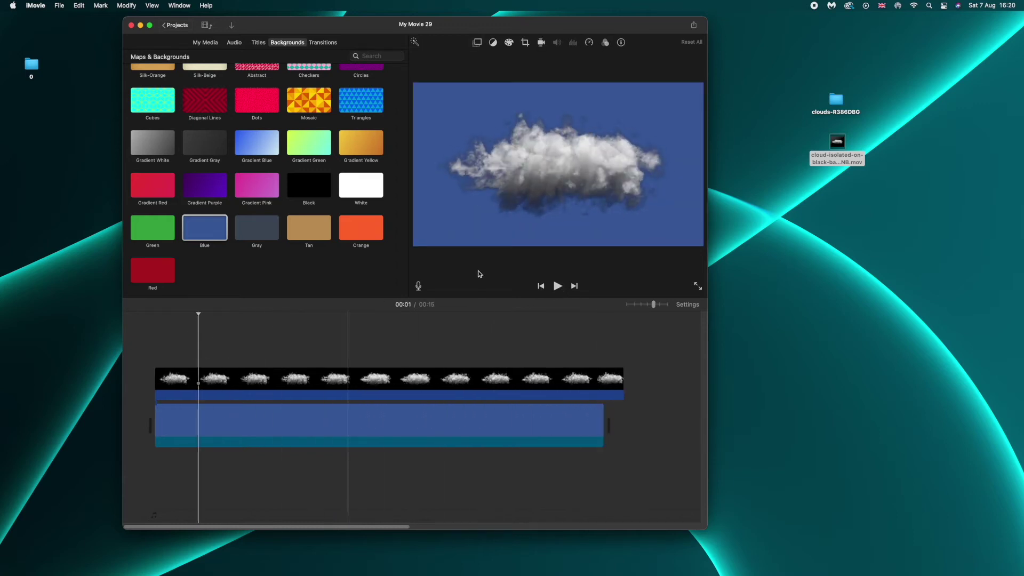
pyautogui.click(557, 285)
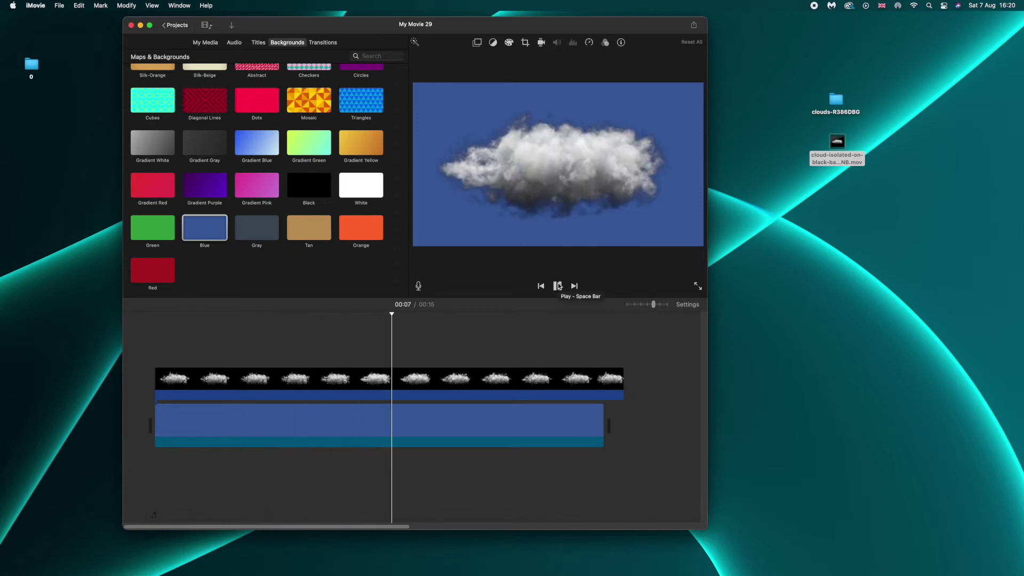
pyautogui.click(558, 286)
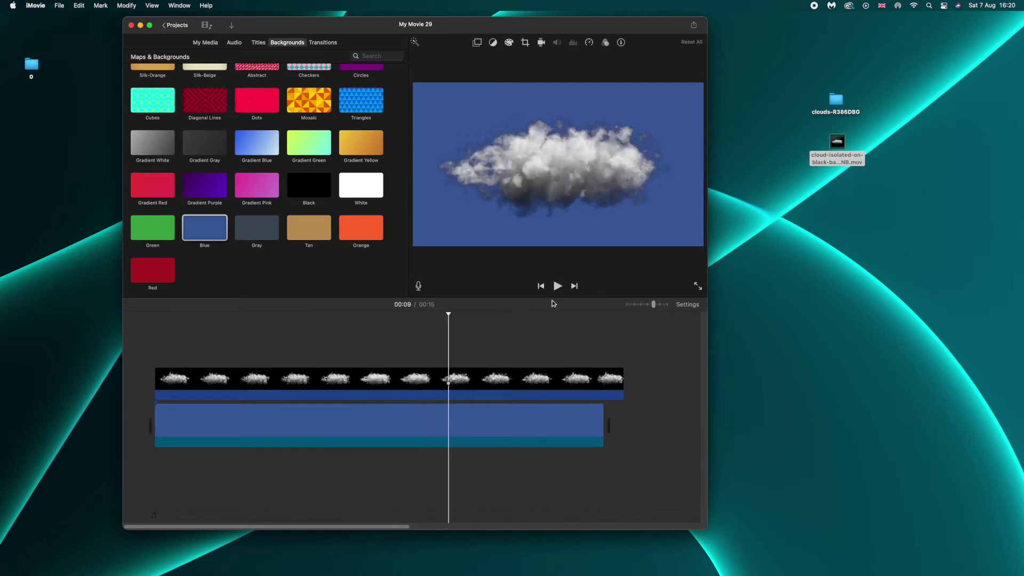
pyautogui.moveTo(728, 565)
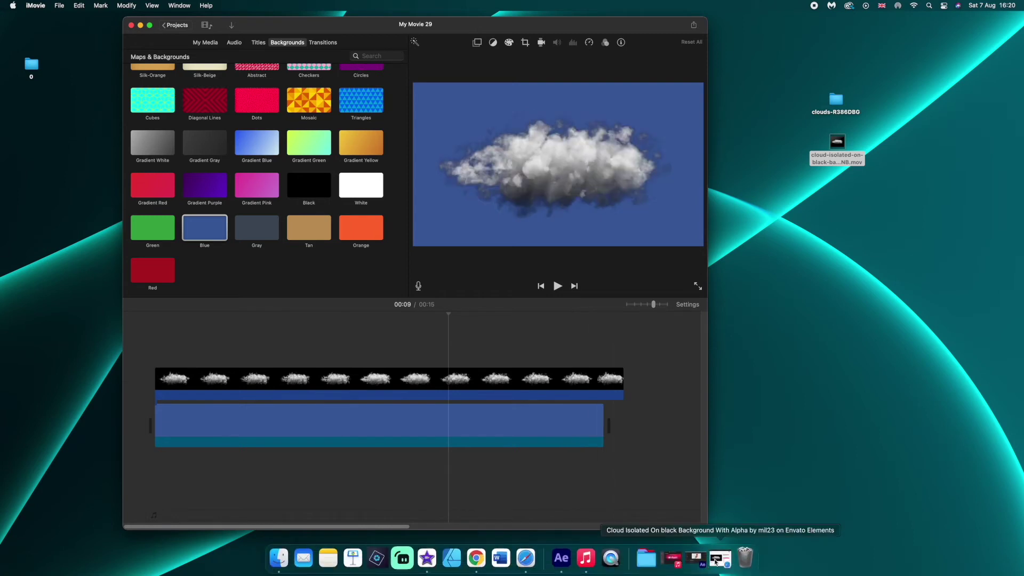
# Review the Cloud Isolated On black Background page in Safari, then move iMovie higher
pyautogui.click(716, 559)
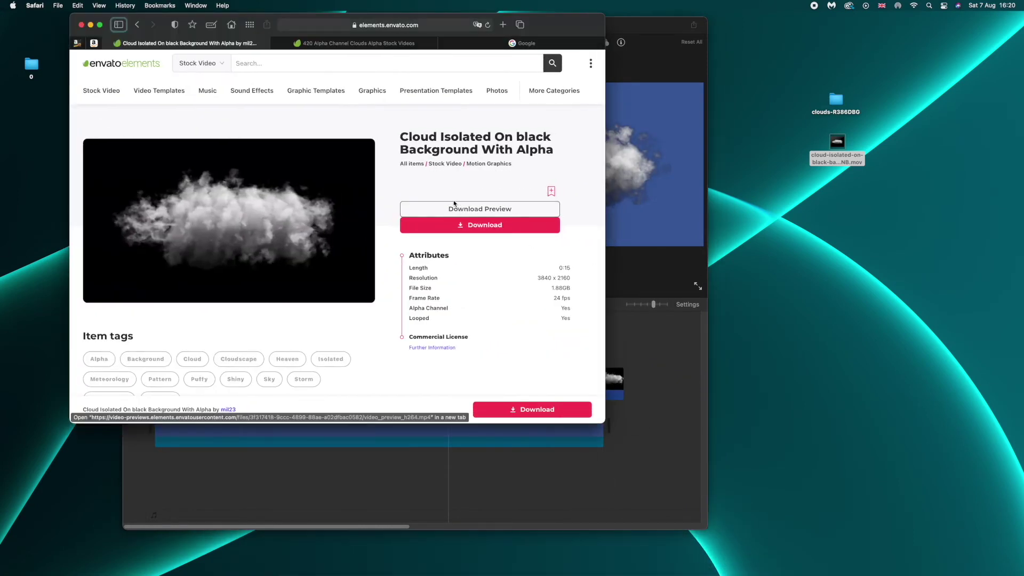
pyautogui.scroll(-3, 424, 266)
pyautogui.scroll(3, 425, 270)
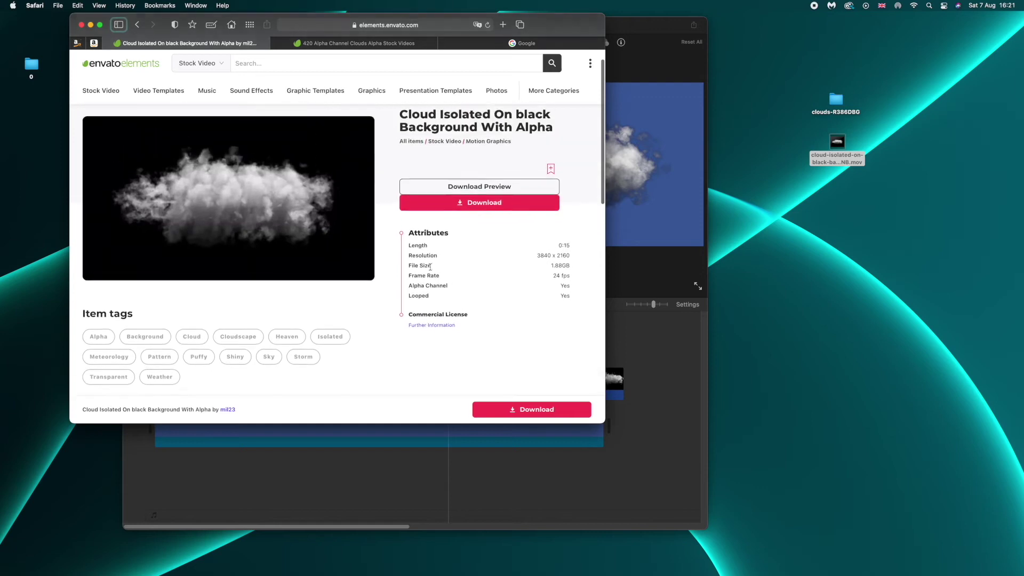
pyautogui.click(101, 25)
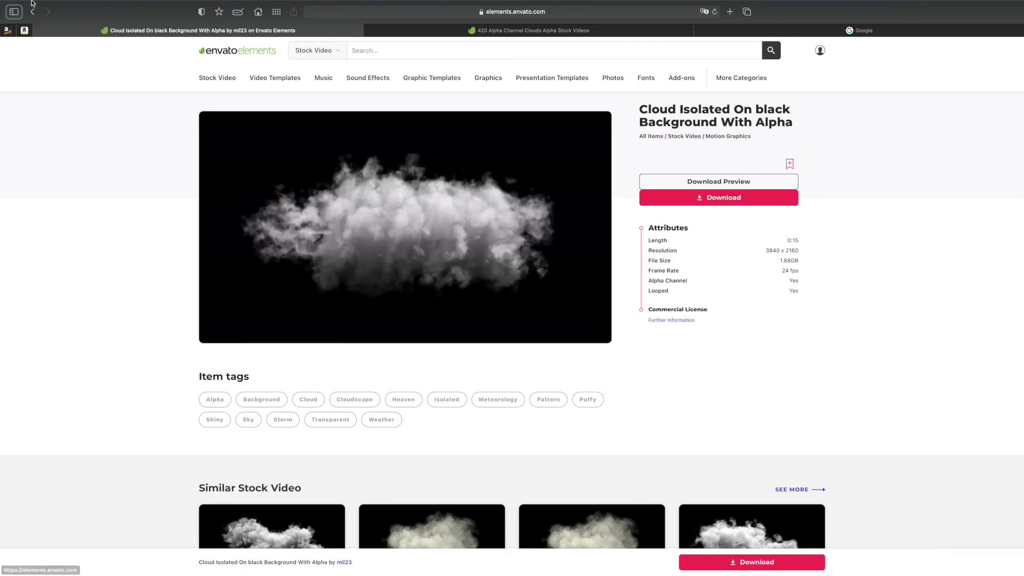
pyautogui.click(31, 23)
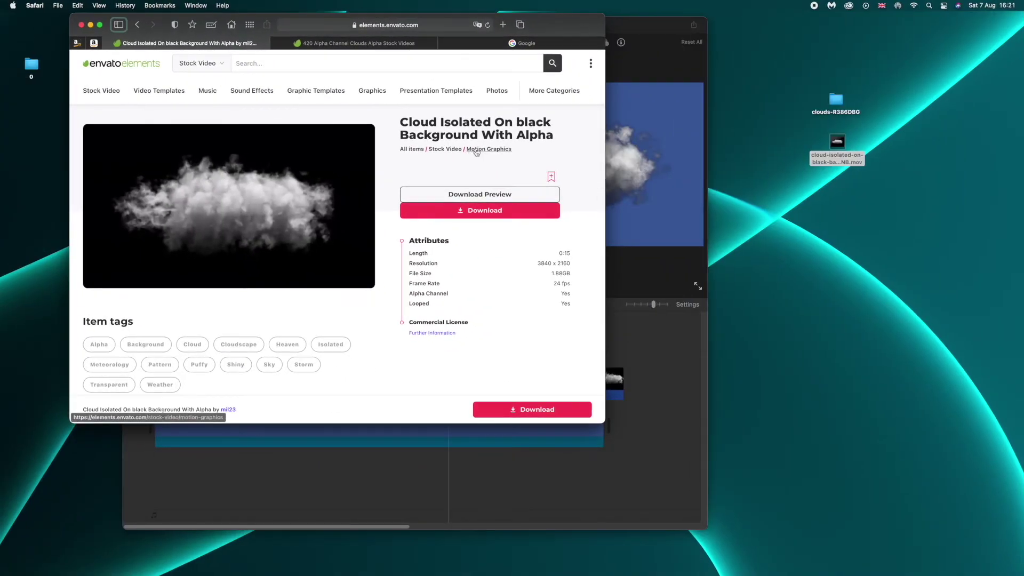
pyautogui.click(560, 131)
pyautogui.moveTo(560, 132); pyautogui.dragTo(555, 54)
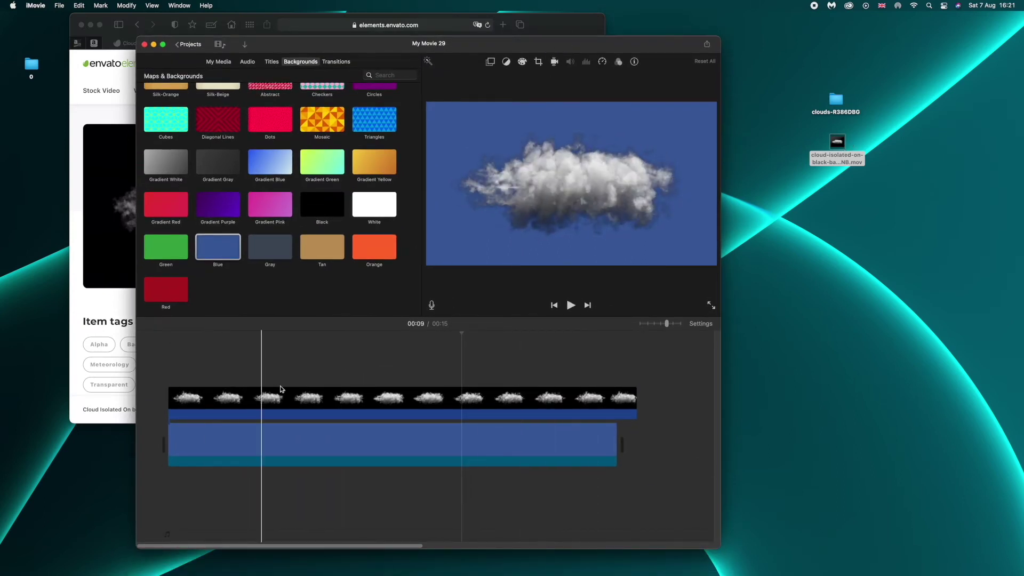
# Check the cloud clip's speed settings, then minimise iMovie and select the clouds-R386DBG folder
pyautogui.click(440, 399)
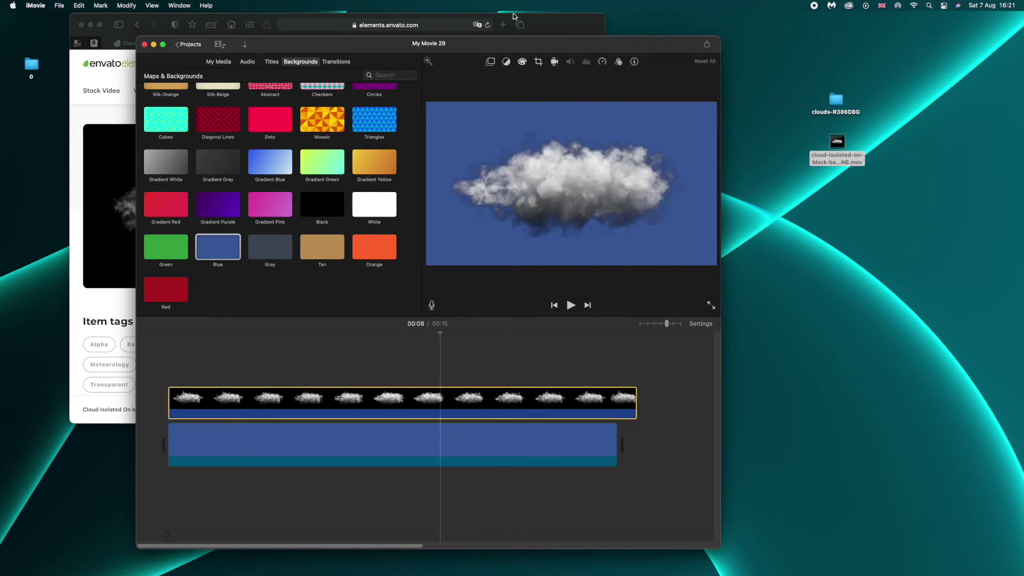
pyautogui.click(602, 61)
pyautogui.click(279, 402)
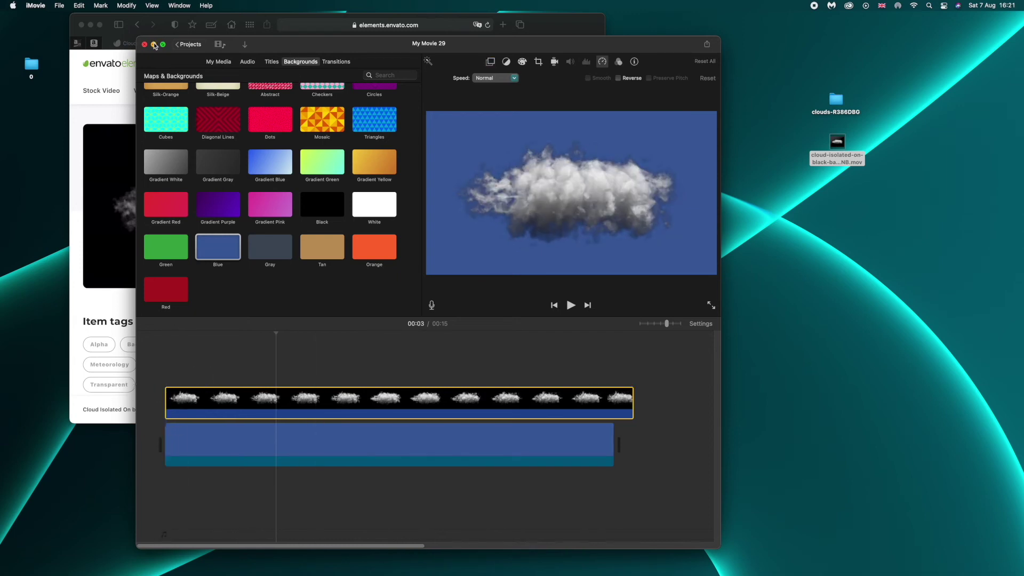
pyautogui.click(154, 45)
pyautogui.click(836, 104)
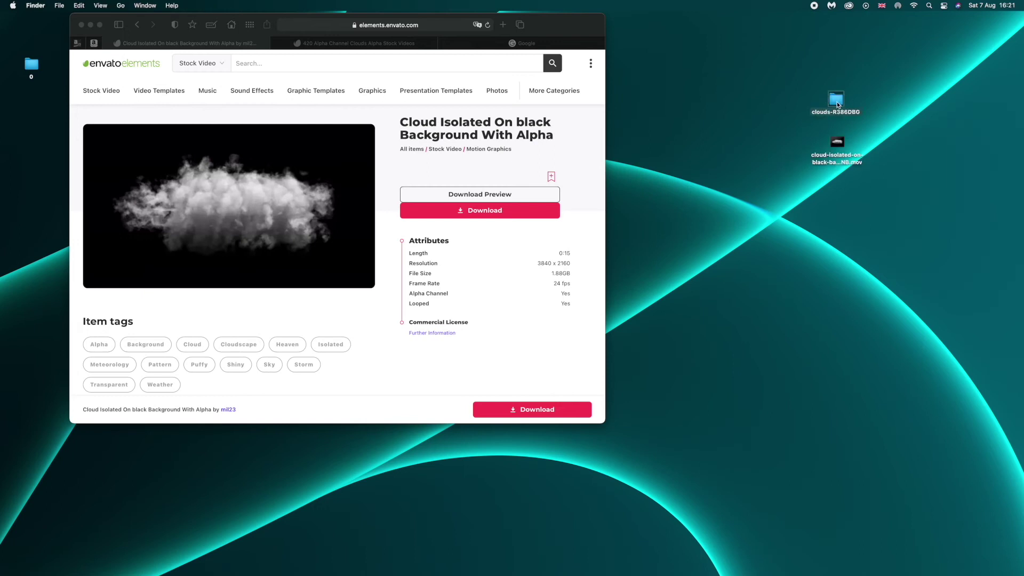
# Open clouds-R386DBG, select Clouds_16 Seconds.mov, minimise Safari, and launch After Effects
pyautogui.doubleClick(837, 105)
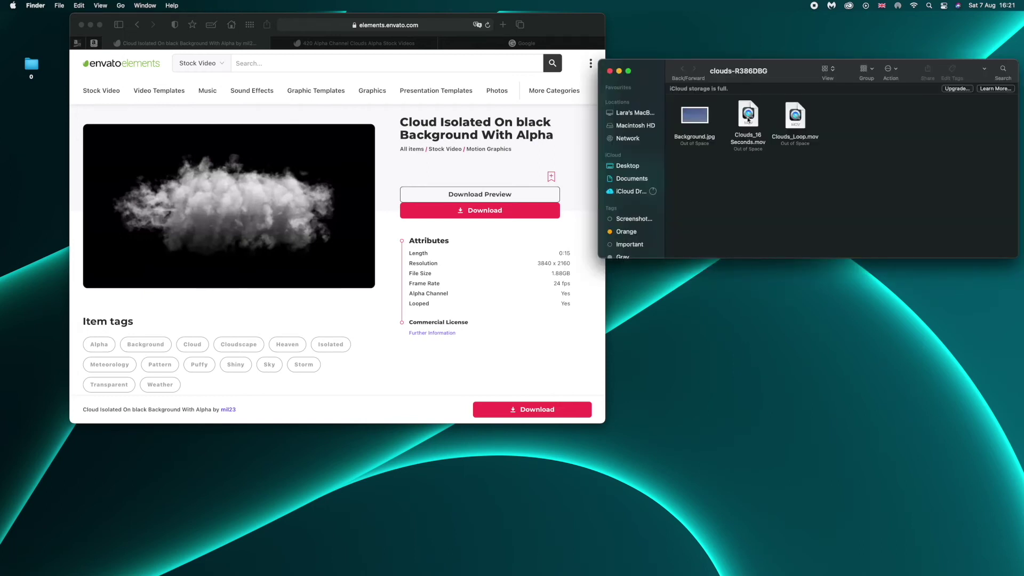
pyautogui.click(749, 119)
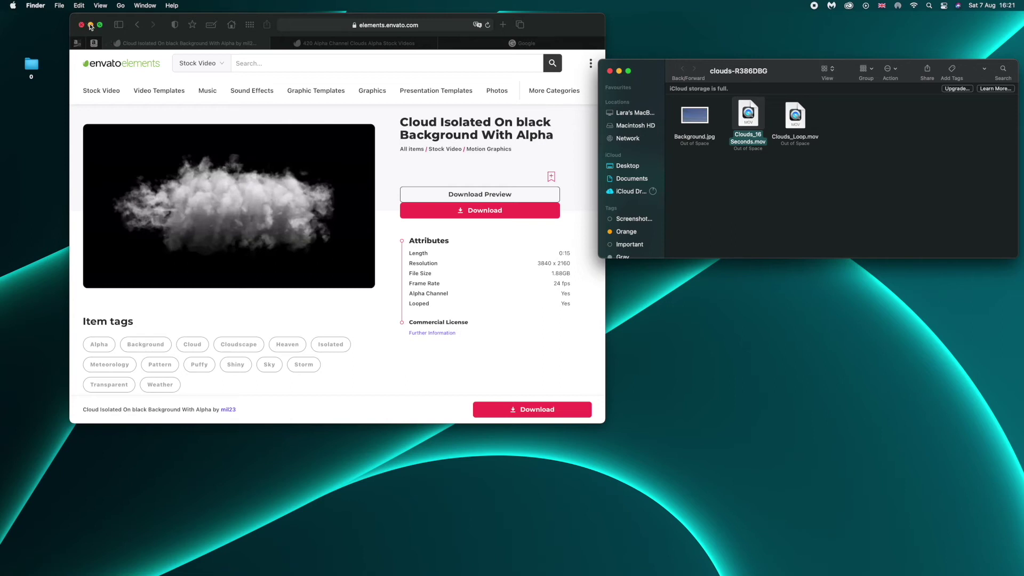
pyautogui.click(90, 25)
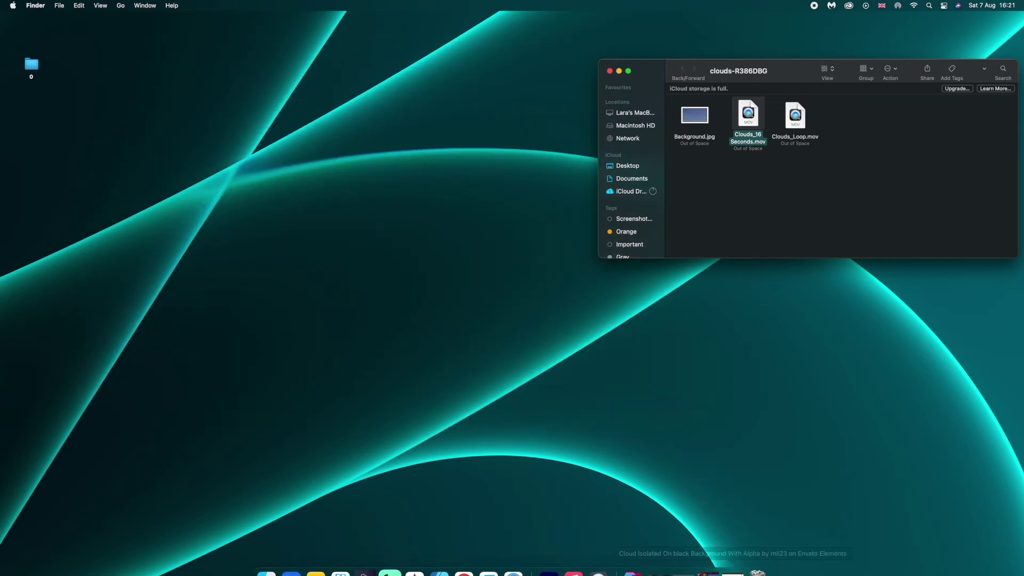
pyautogui.click(688, 559)
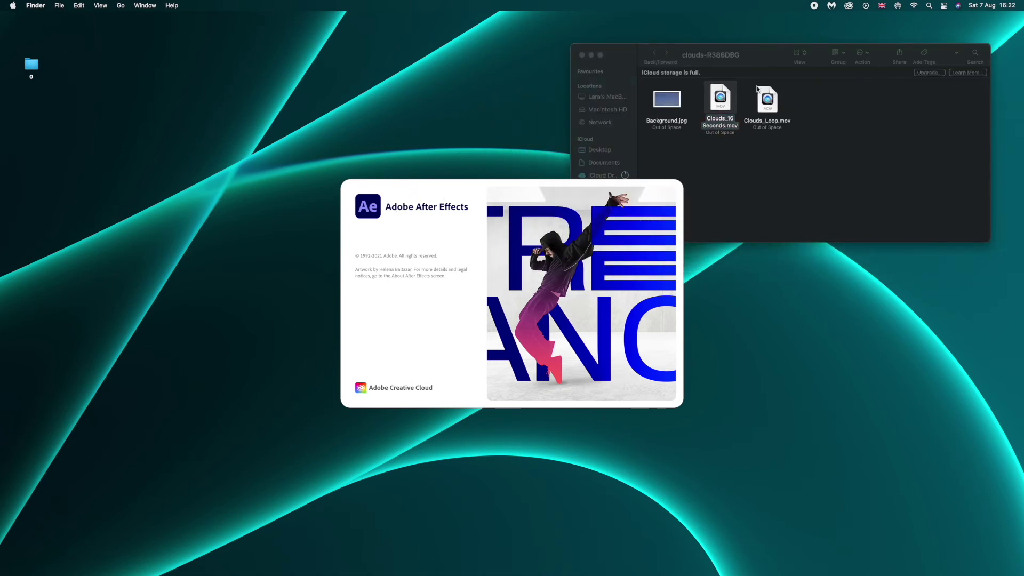
# Arrange the After Effects and Finder windows side by side, then start a new composition
pyautogui.moveTo(765, 47); pyautogui.dragTo(870, 28)
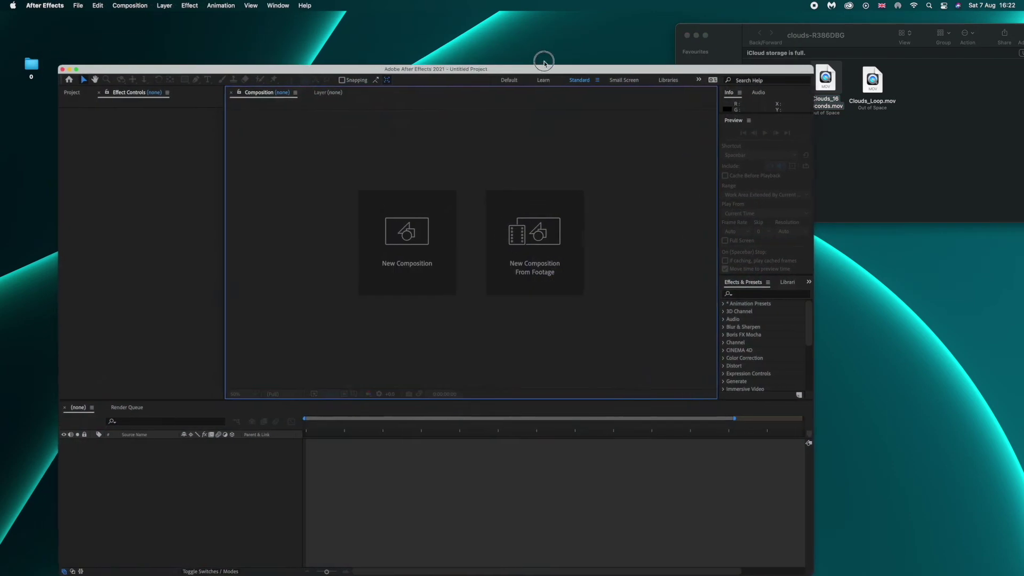
pyautogui.moveTo(544, 66); pyautogui.dragTo(540, 36)
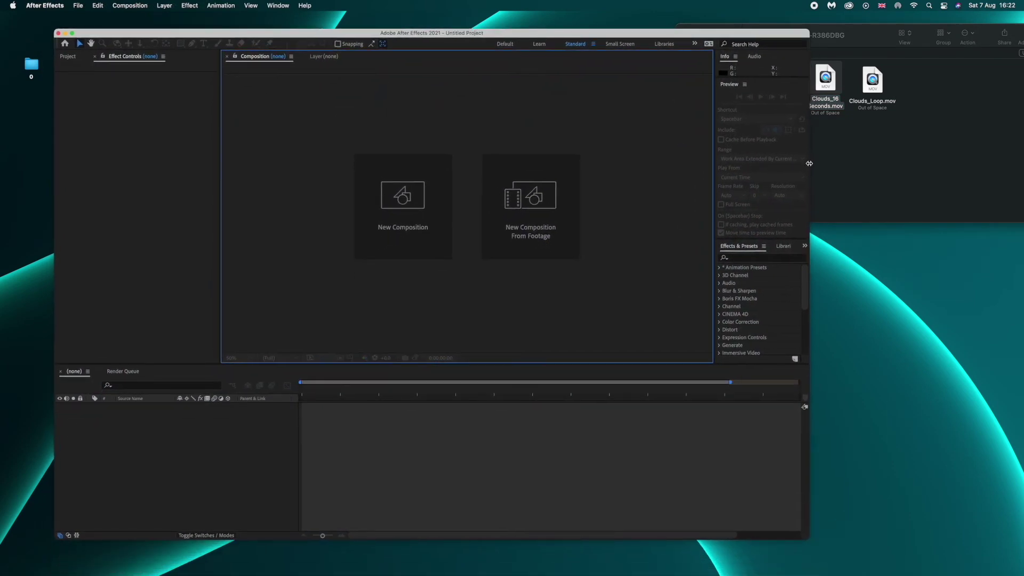
pyautogui.moveTo(810, 164); pyautogui.dragTo(844, 164)
pyautogui.moveTo(768, 36); pyautogui.dragTo(811, 23)
pyautogui.click(776, 33)
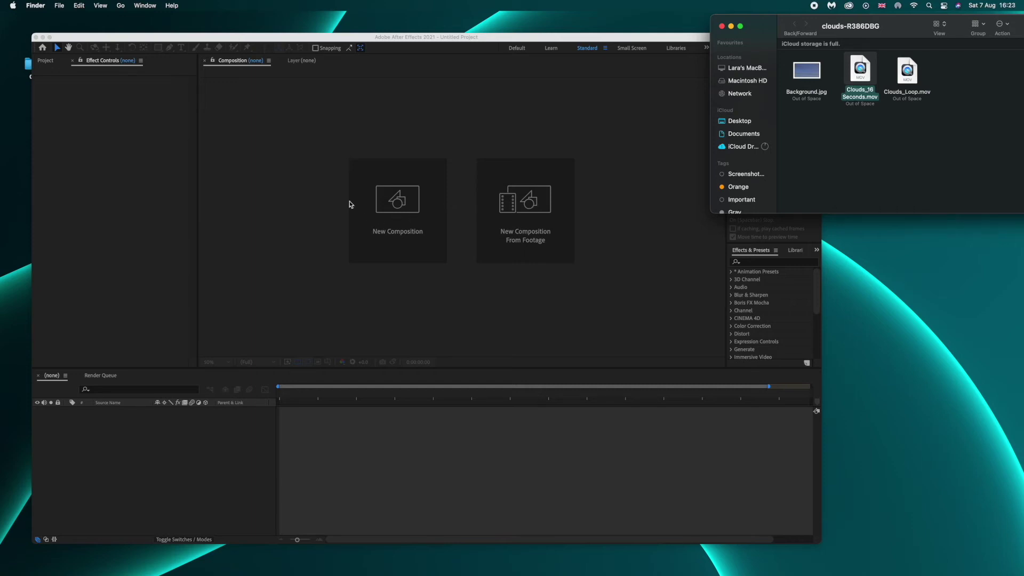
pyautogui.click(435, 207)
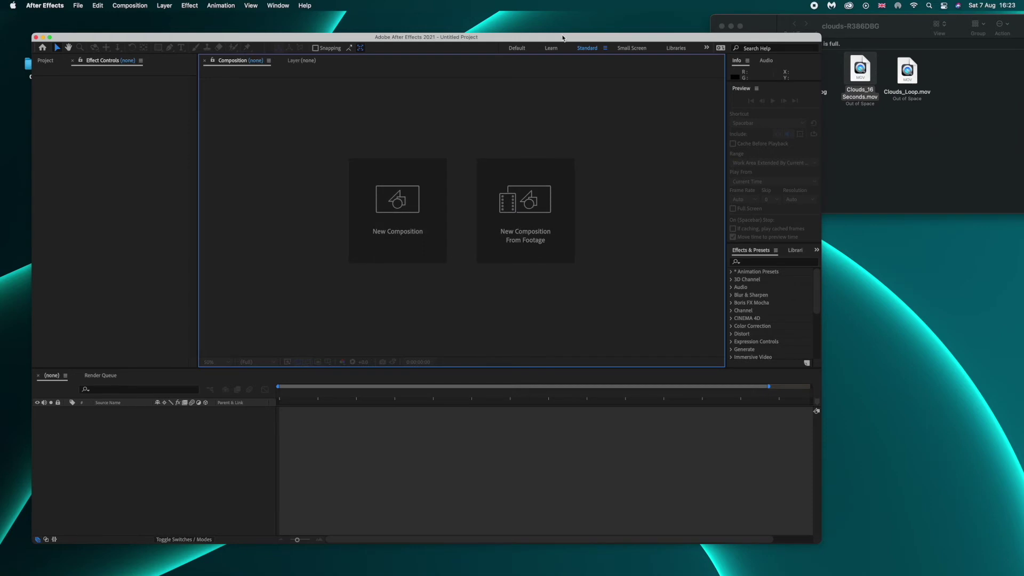
pyautogui.moveTo(567, 37); pyautogui.dragTo(598, 26)
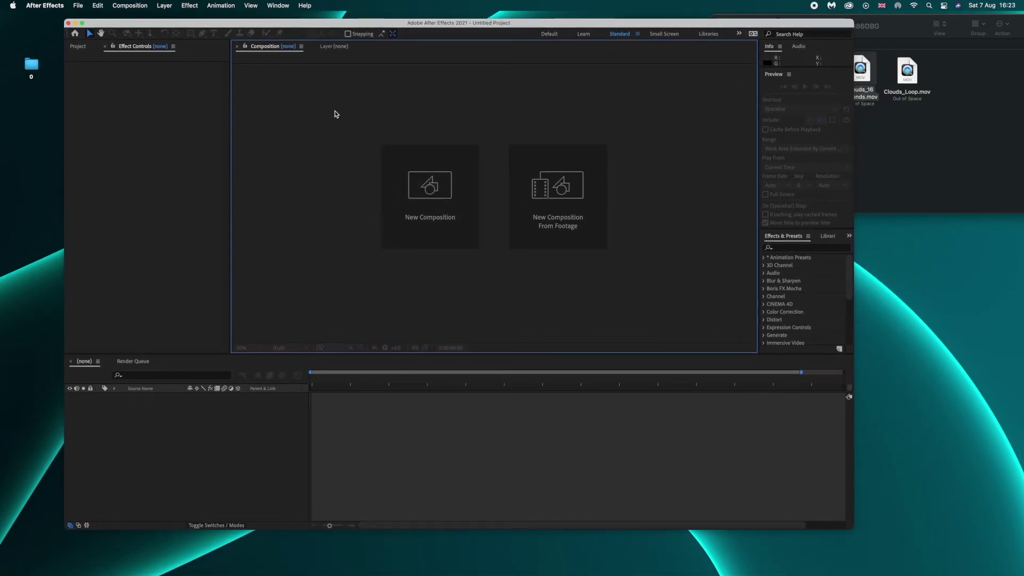
pyautogui.click(421, 186)
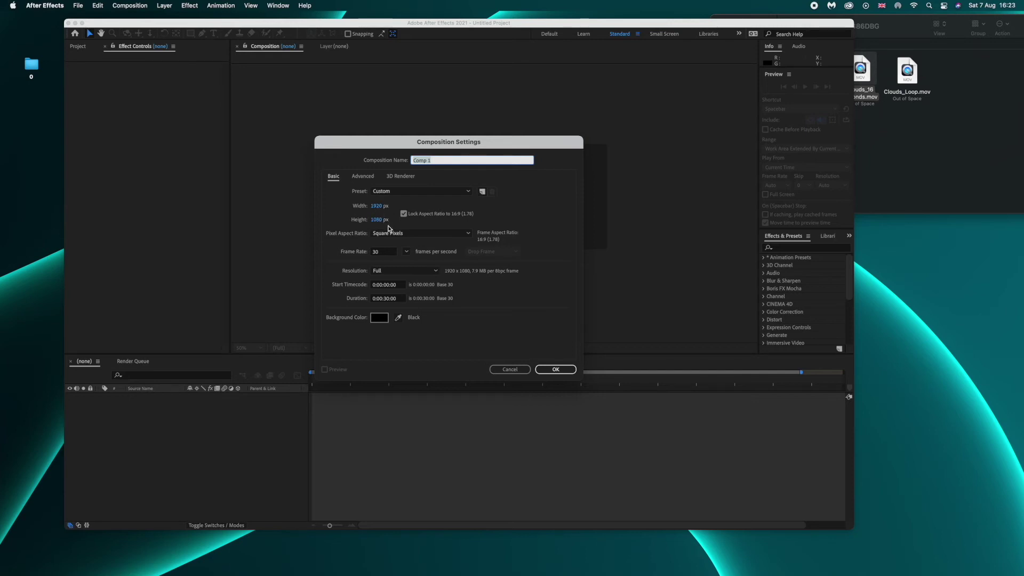
# Create Comp 1 at 1920×1080, 30 fps, 30 seconds long
pyautogui.click(386, 251)
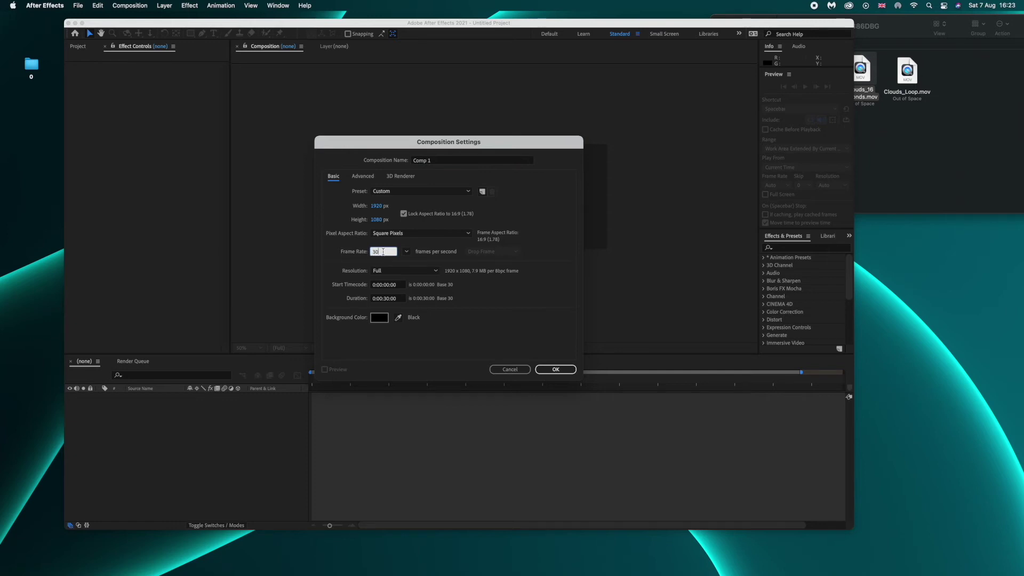
pyautogui.click(491, 267)
pyautogui.click(549, 369)
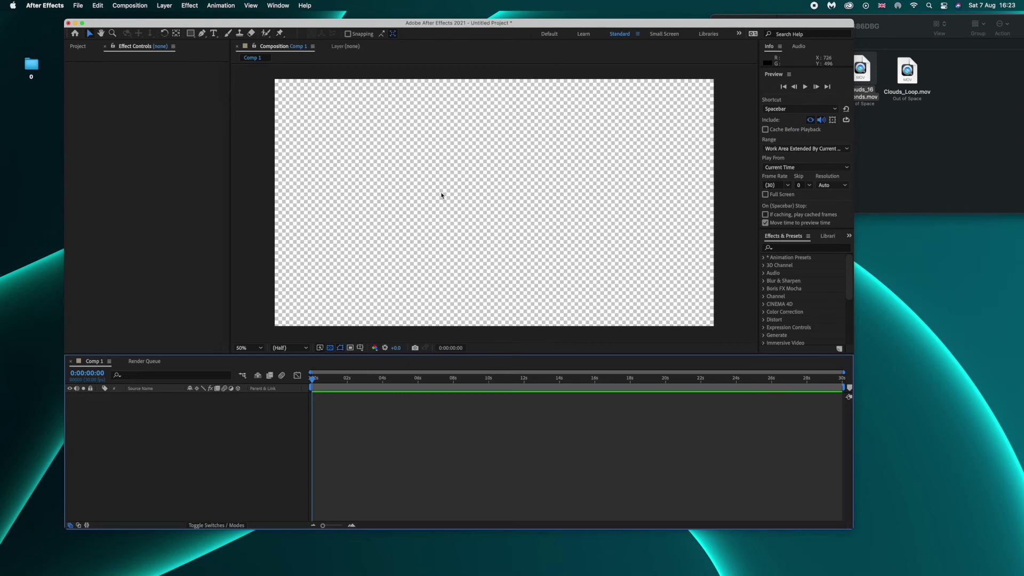
pyautogui.moveTo(587, 23); pyautogui.dragTo(529, 7)
# Drag Clouds_Loop.mov from Finder into Comp 1 as a layer
pyautogui.click(864, 120)
pyautogui.moveTo(861, 72)
pyautogui.mouseDown()
pyautogui.moveTo(904, 73)
pyautogui.moveTo(870, 78)
pyautogui.mouseUp()
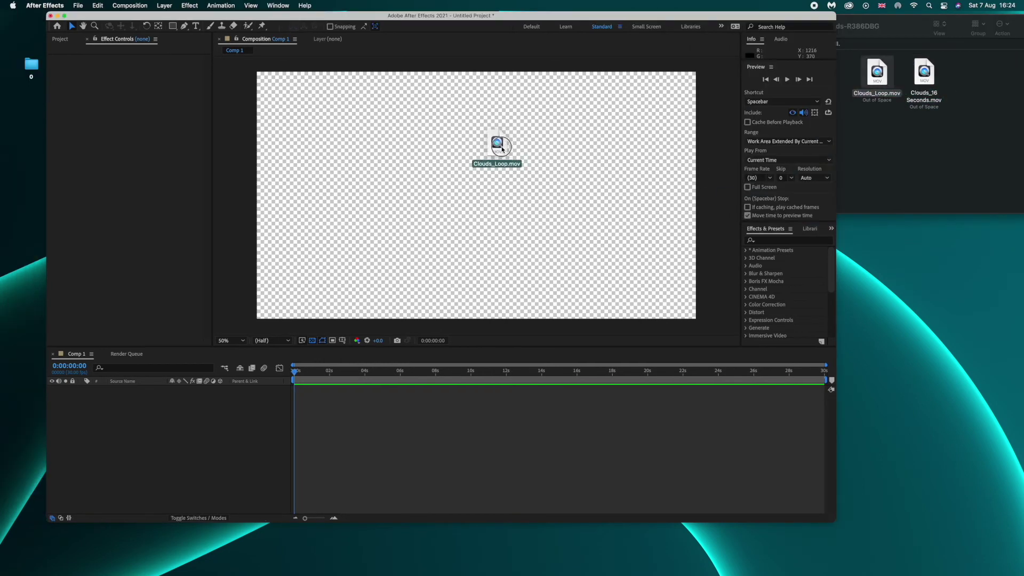
pyautogui.moveTo(494, 149); pyautogui.dragTo(477, 158)
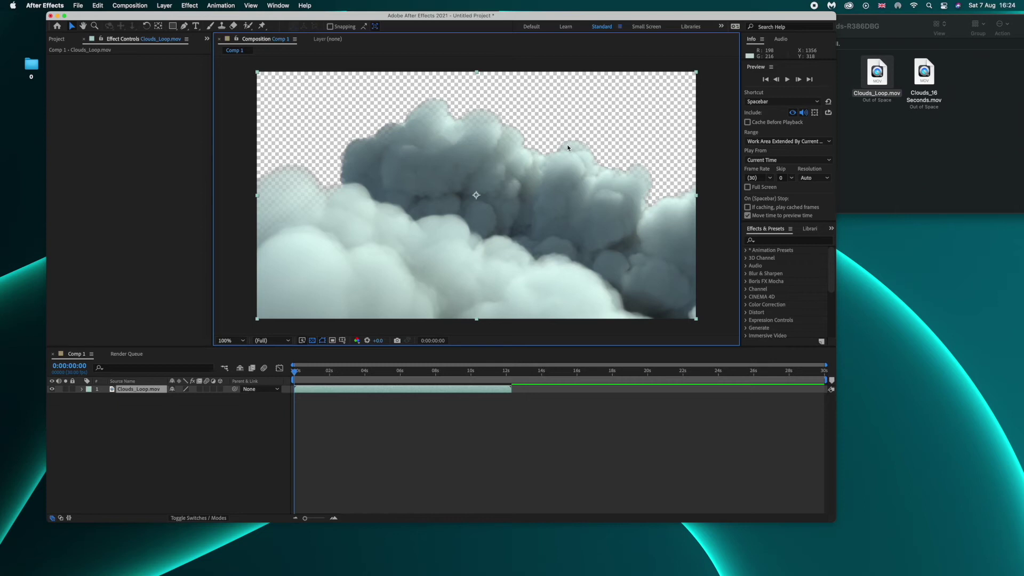
# Move the cloud layer lower and enlarge it slightly, then hide the transparency grid
pyautogui.click(646, 102)
pyautogui.moveTo(482, 143); pyautogui.dragTo(481, 150)
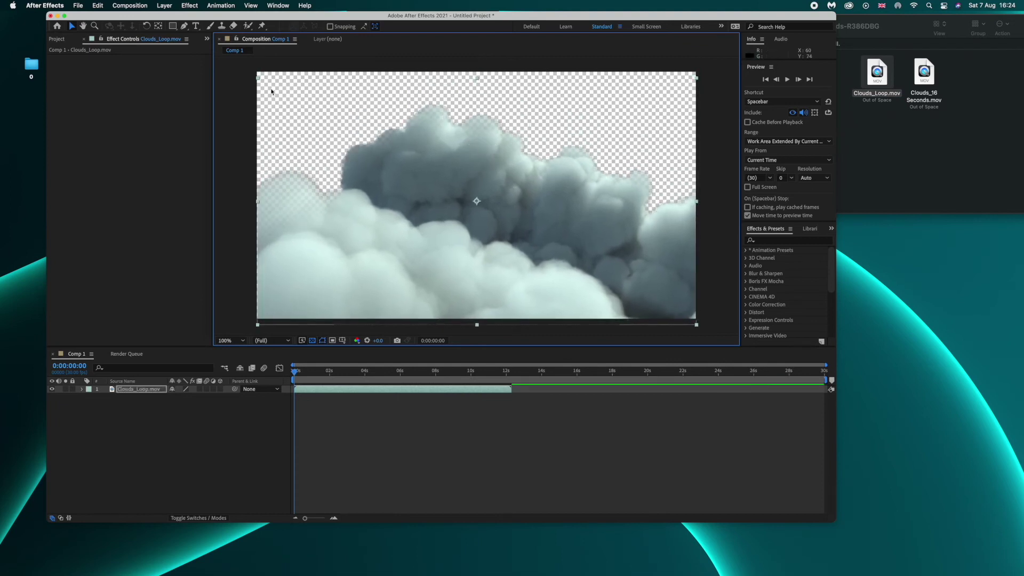
pyautogui.moveTo(260, 81); pyautogui.dragTo(244, 77)
pyautogui.moveTo(395, 160); pyautogui.dragTo(409, 172)
pyautogui.moveTo(252, 95); pyautogui.dragTo(255, 95)
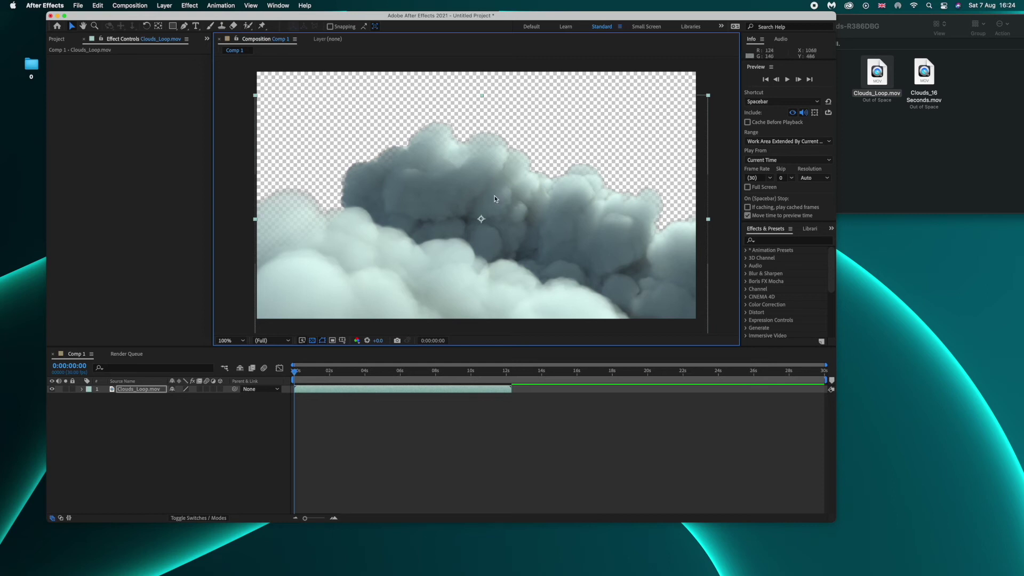
pyautogui.click(312, 340)
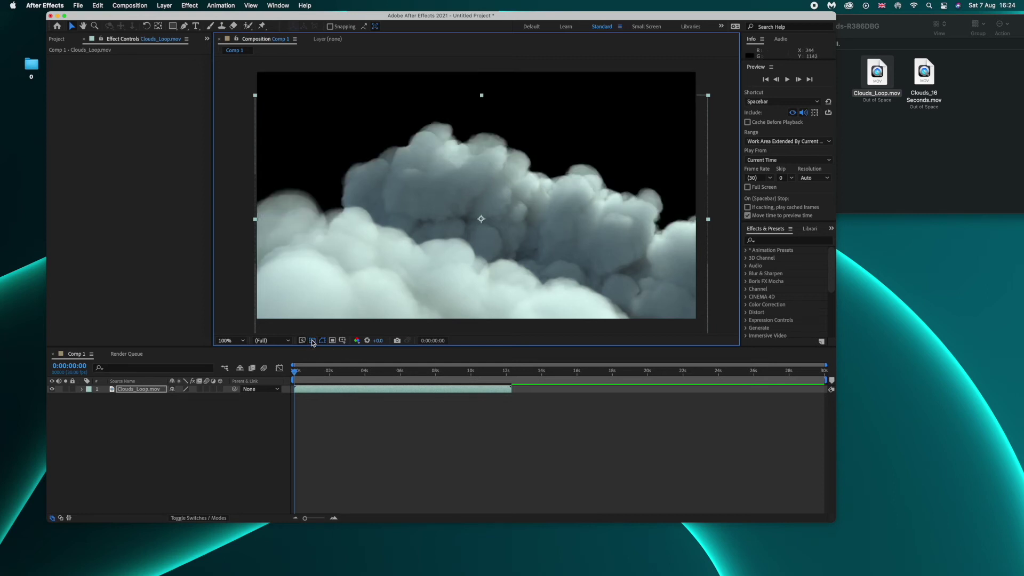
pyautogui.click(312, 340)
pyautogui.click(312, 340)
pyautogui.click(312, 340)
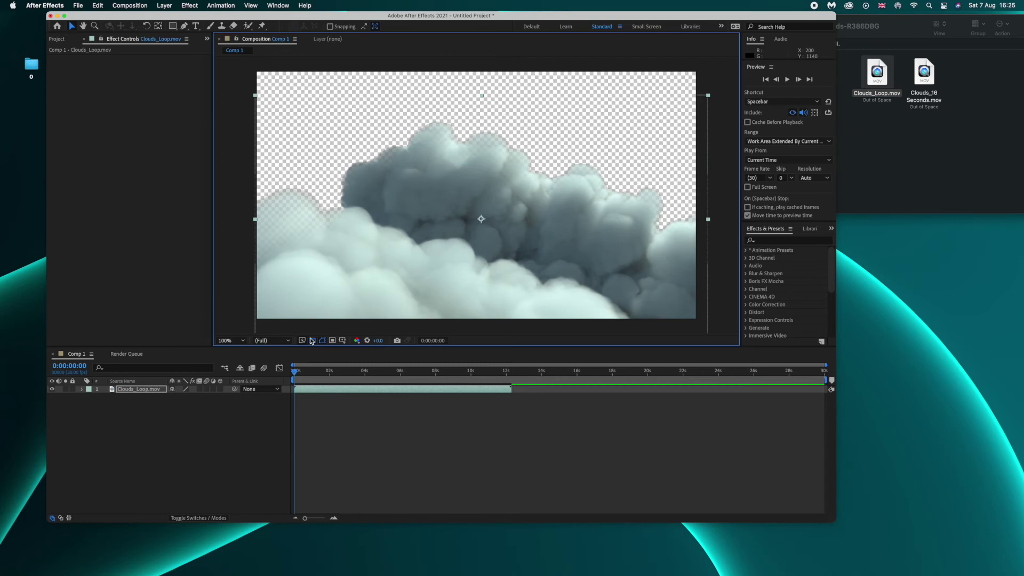
pyautogui.click(312, 341)
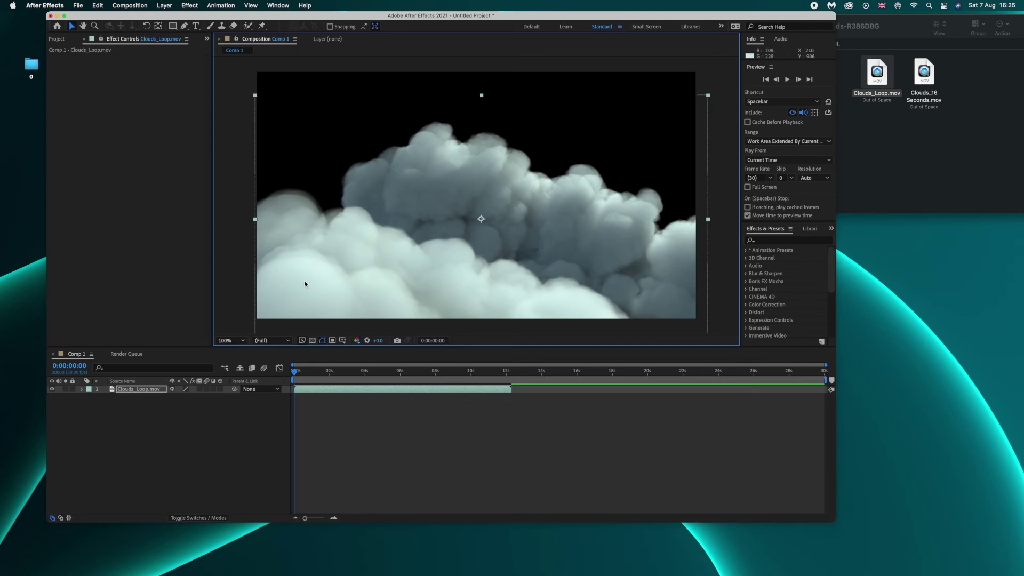
pyautogui.click(312, 341)
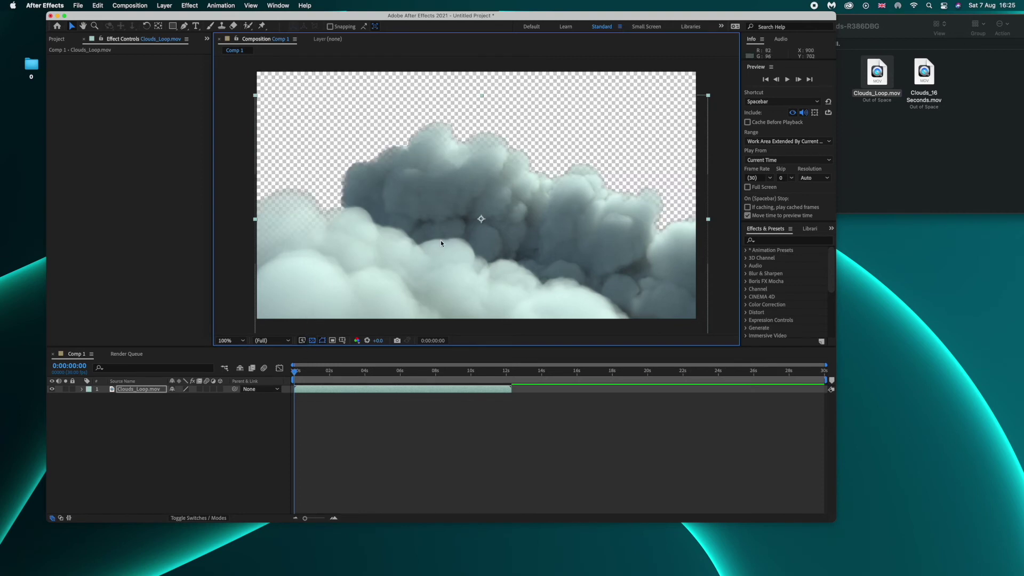
pyautogui.click(313, 340)
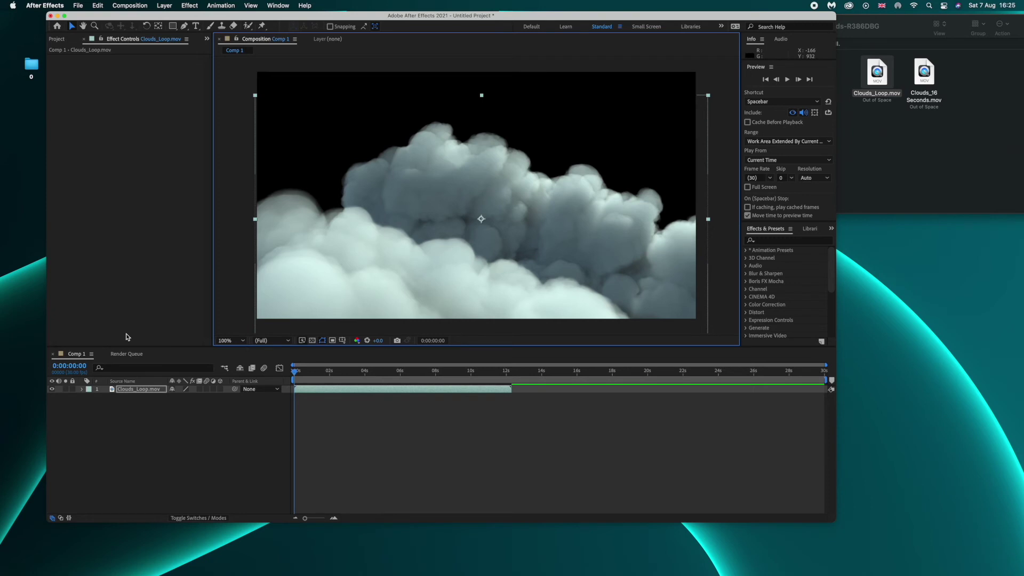
pyautogui.click(108, 399)
pyautogui.click(340, 388)
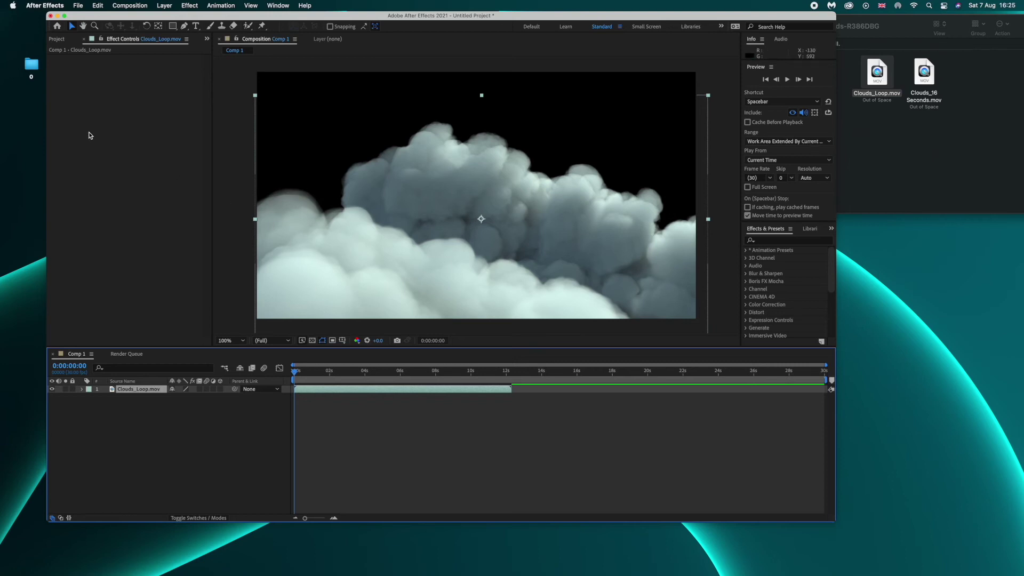
pyautogui.click(466, 187)
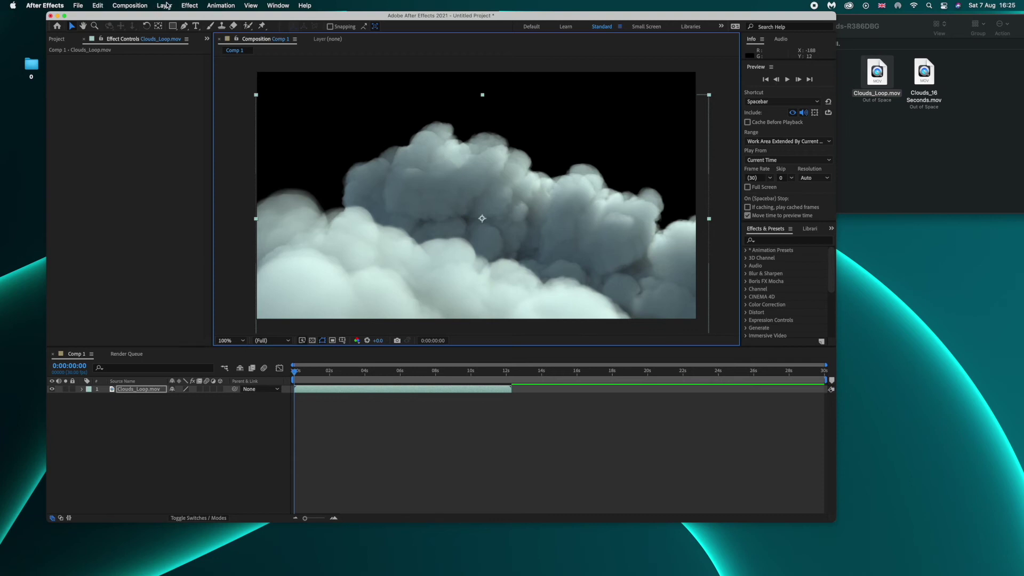
pyautogui.click(188, 5)
pyautogui.click(523, 187)
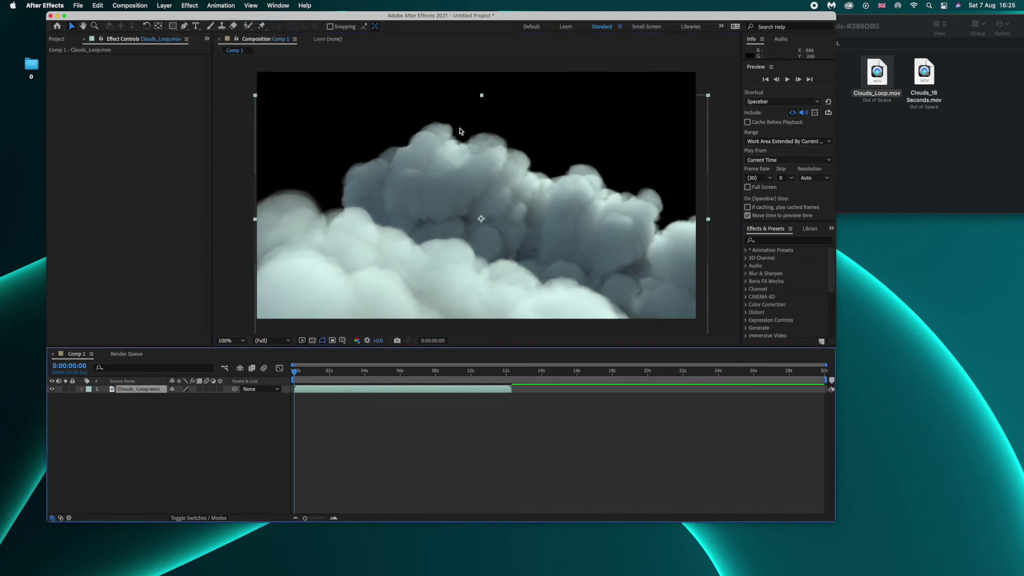
pyautogui.click(466, 186)
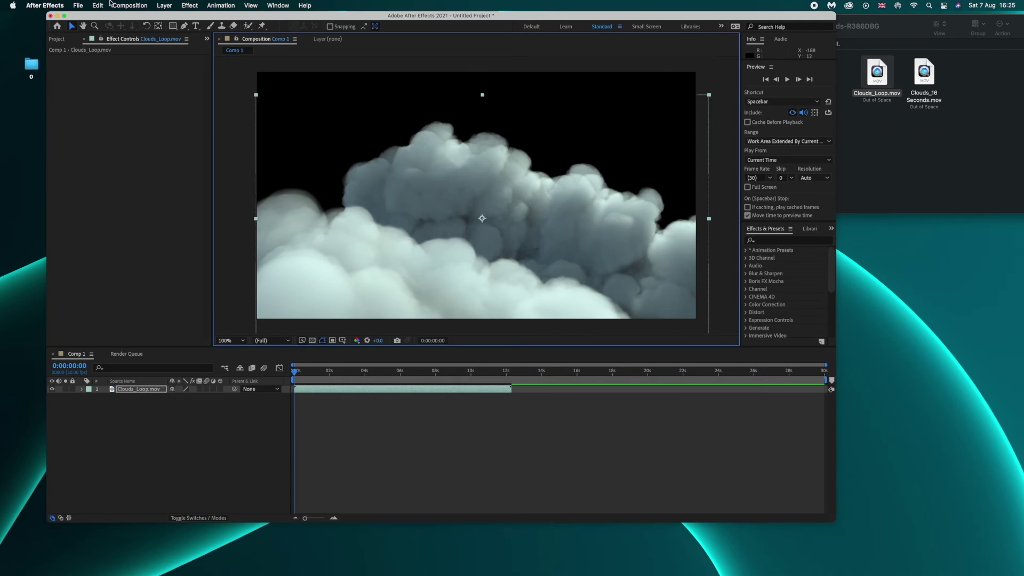
# Apply Brightness & Contrast to Clouds_Loop.mov with Brightness 18 and Contrast 25
pyautogui.click(184, 6)
pyautogui.moveTo(226, 119)
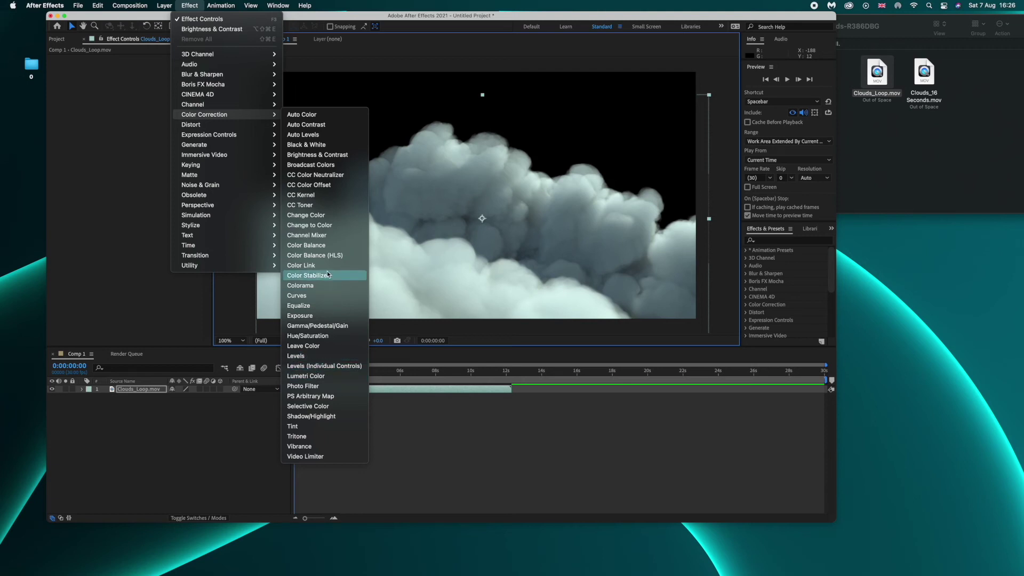
pyautogui.click(304, 156)
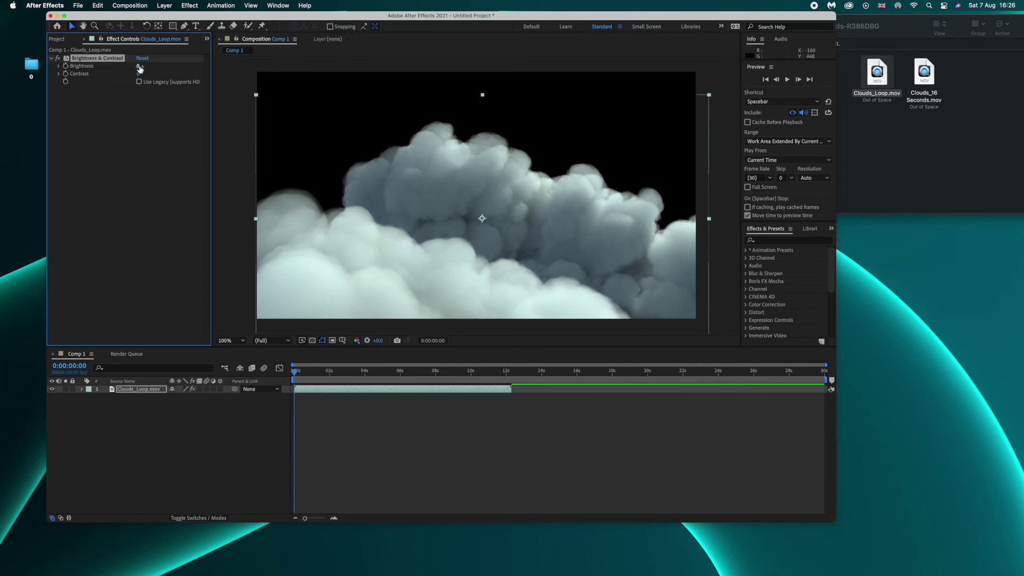
pyautogui.moveTo(139, 65)
pyautogui.mouseDown()
pyautogui.moveTo(162, 66)
pyautogui.moveTo(136, 66)
pyautogui.moveTo(149, 74)
pyautogui.mouseUp()
pyautogui.click(128, 121)
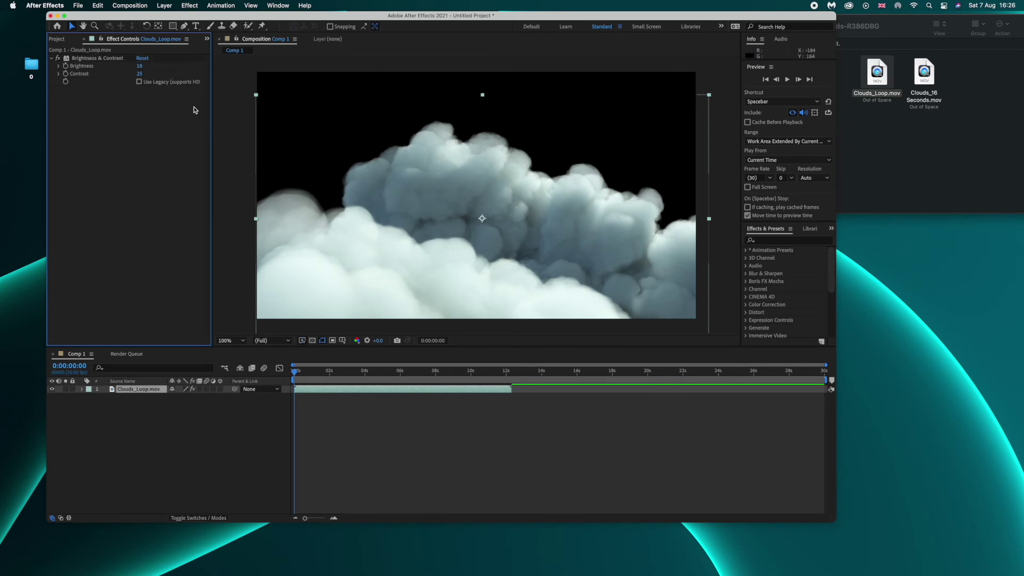
pyautogui.click(222, 82)
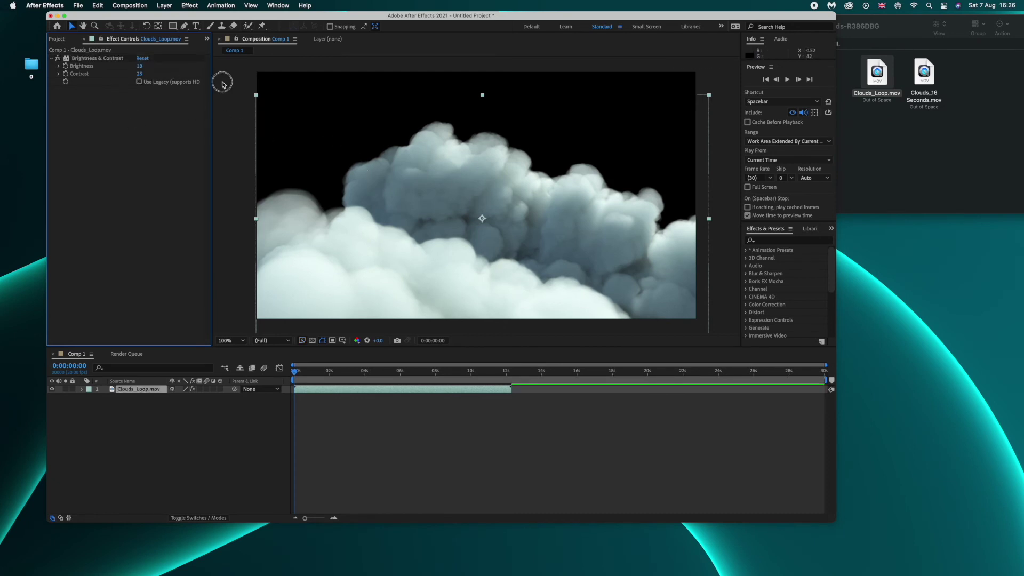
# Show the transparency grid and add Comp 1 to the Render Queue
pyautogui.click(313, 339)
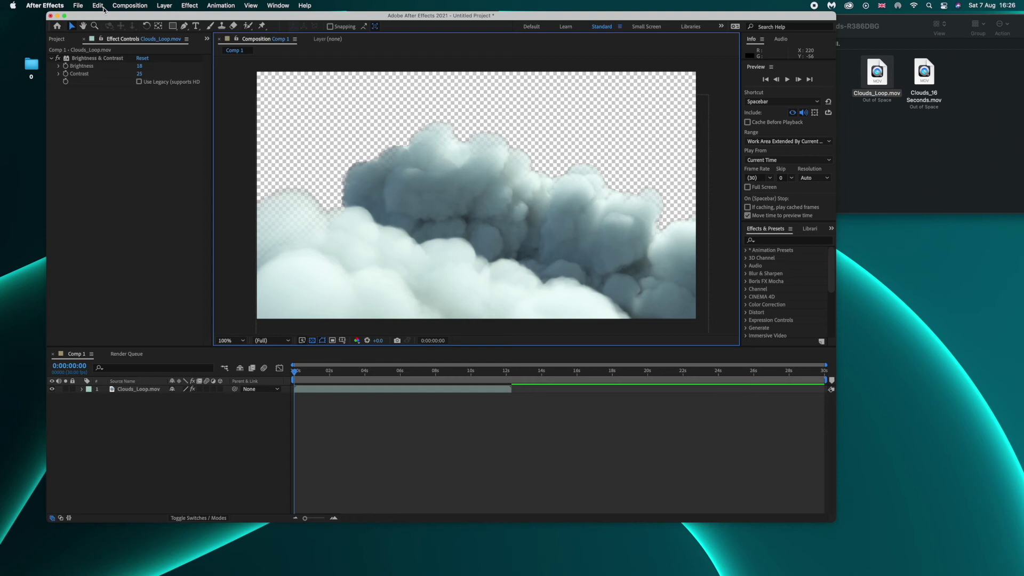
pyautogui.click(139, 5)
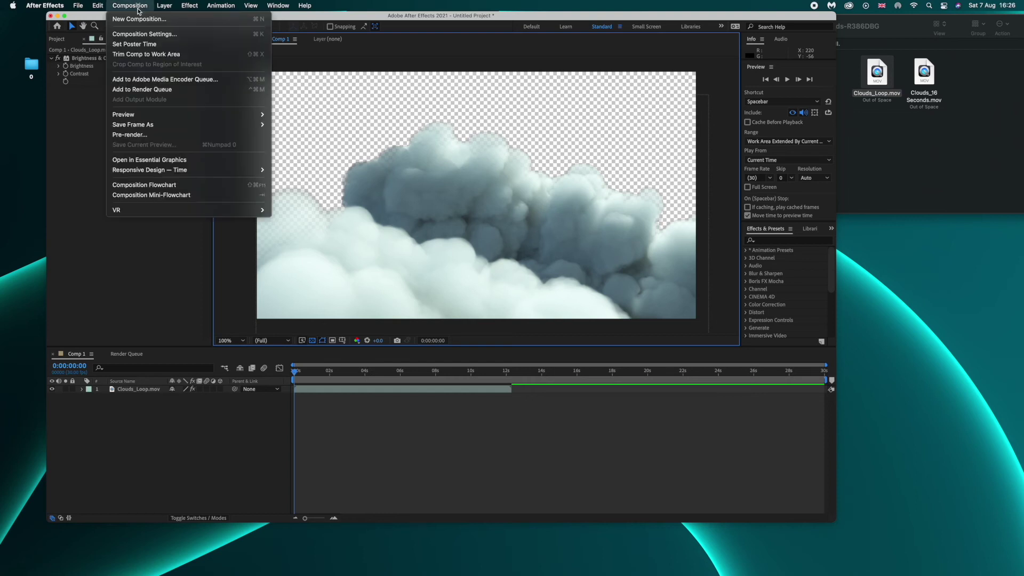
pyautogui.click(159, 89)
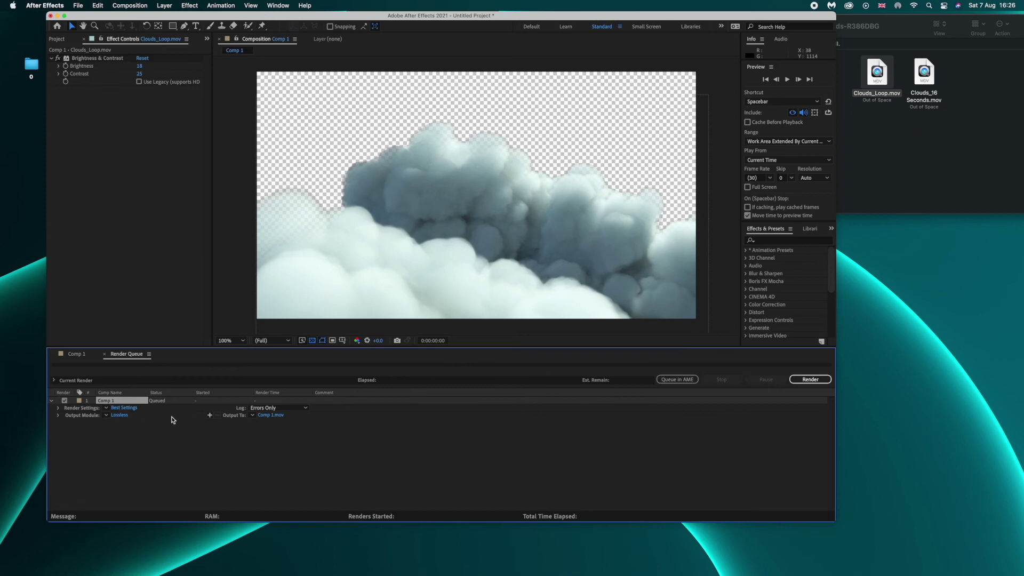
# Set the output module to RGB + Alpha channels with the Apple ProRes 4444 codec
pyautogui.click(123, 415)
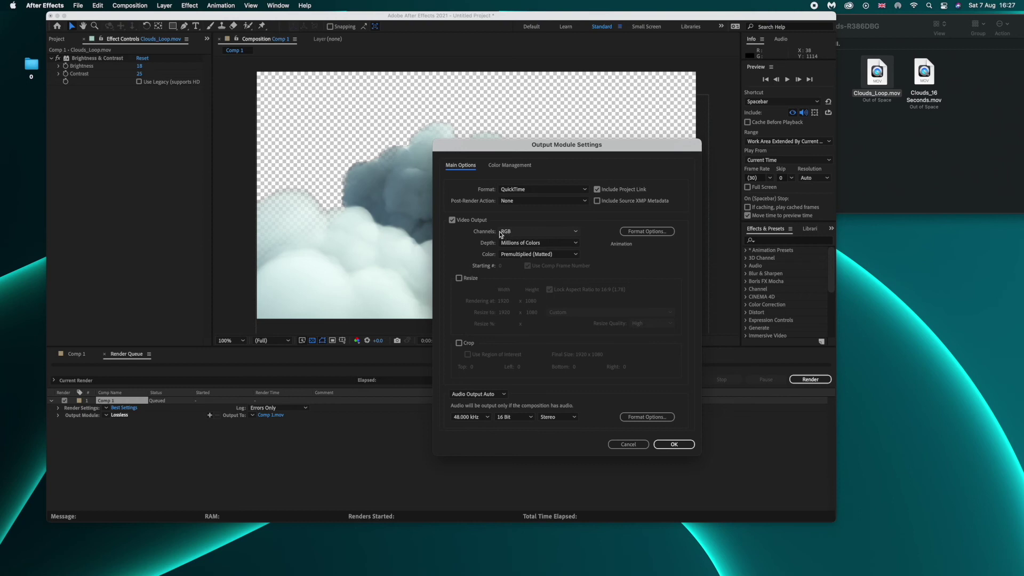
pyautogui.click(533, 235)
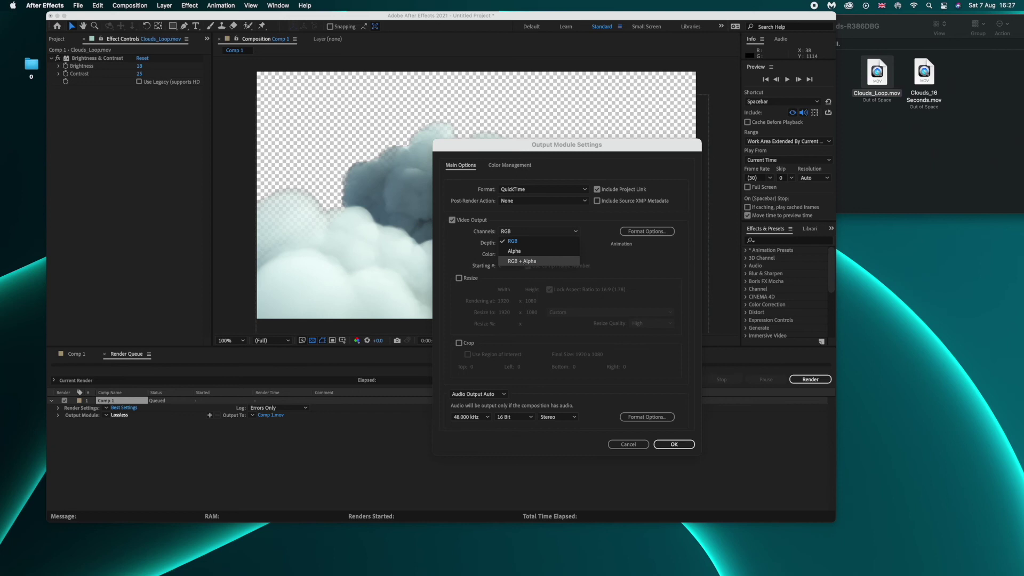
pyautogui.click(530, 261)
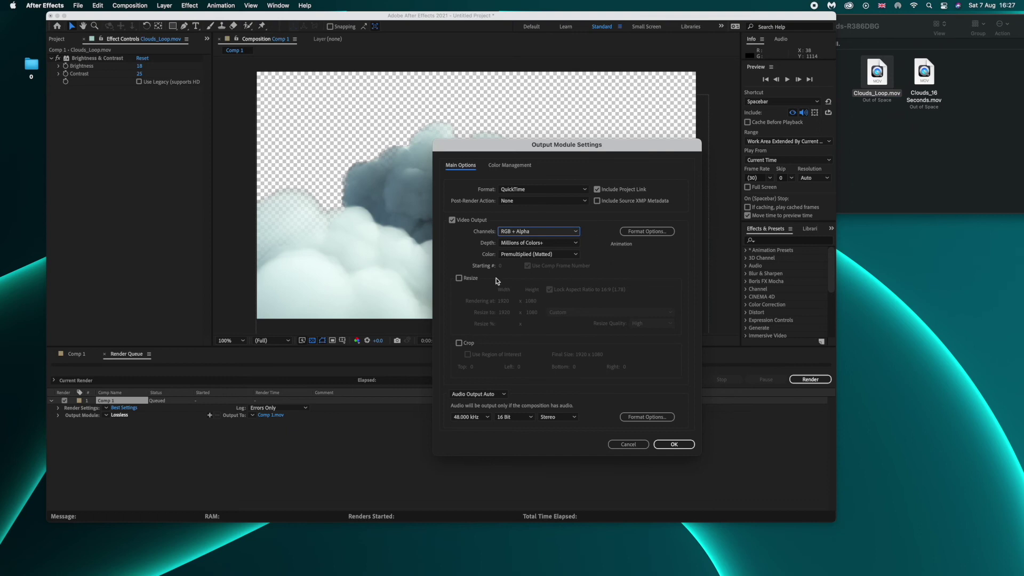
pyautogui.click(643, 233)
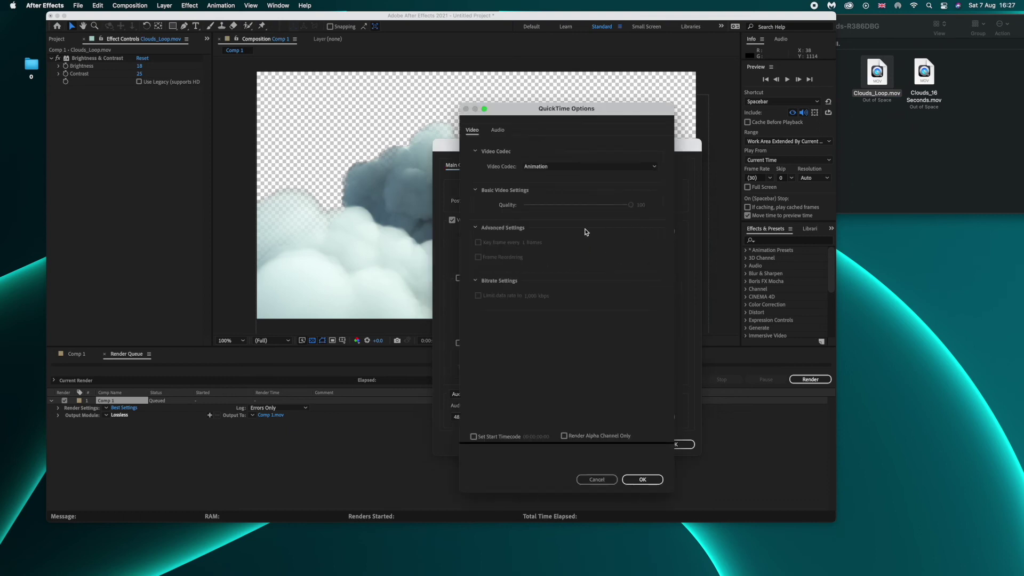
pyautogui.click(589, 169)
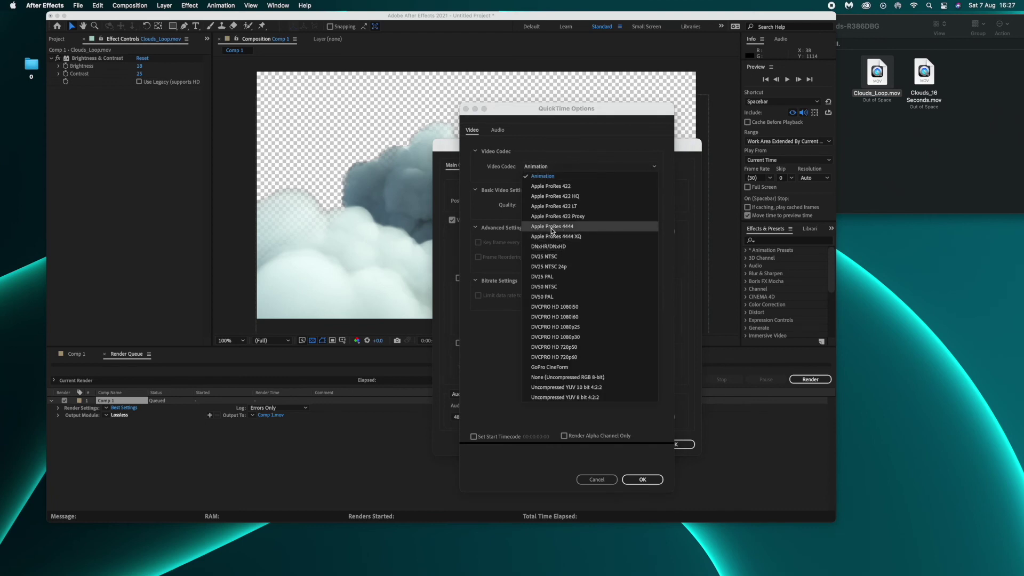
pyautogui.click(571, 229)
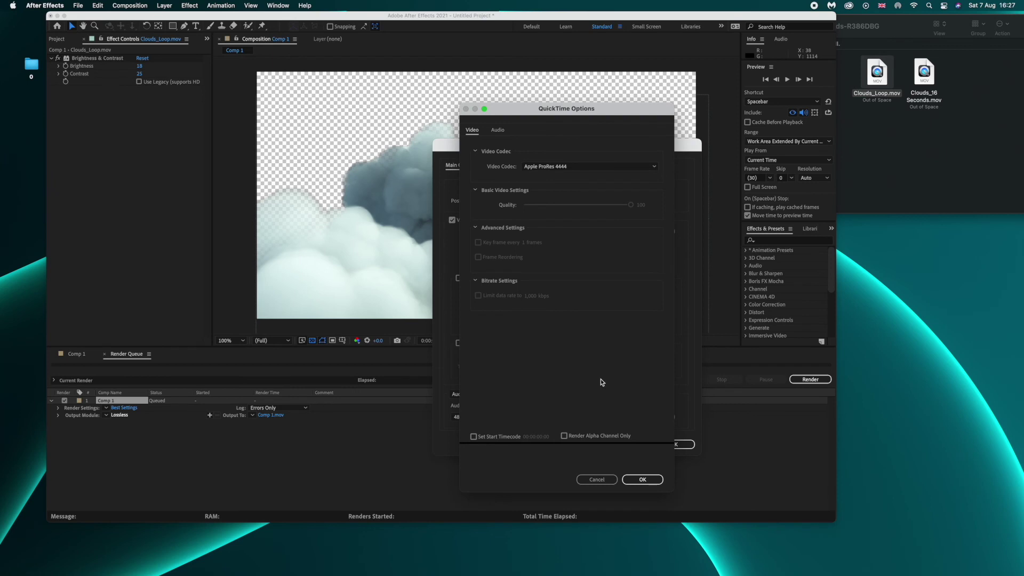
pyautogui.click(645, 479)
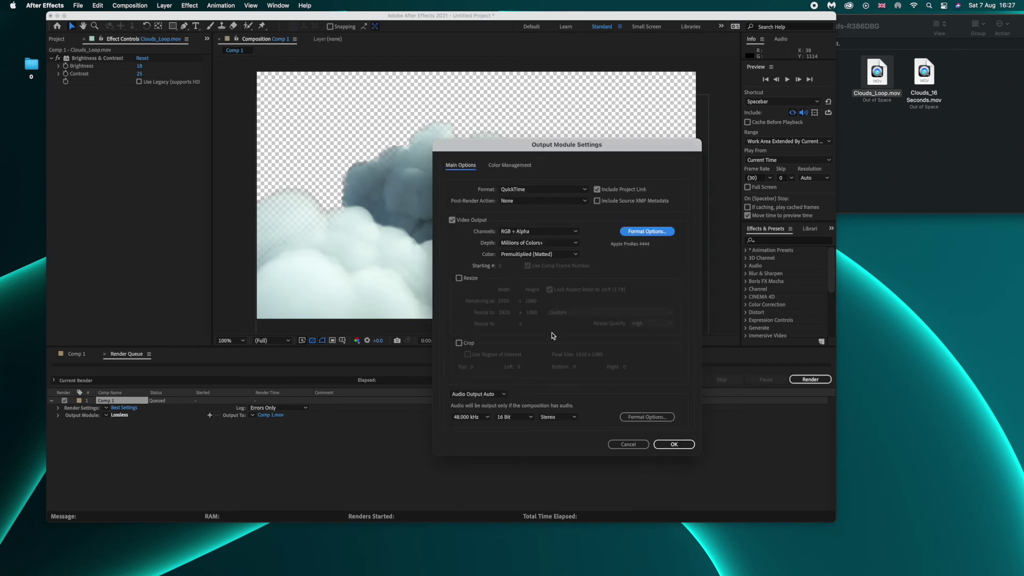
pyautogui.click(675, 445)
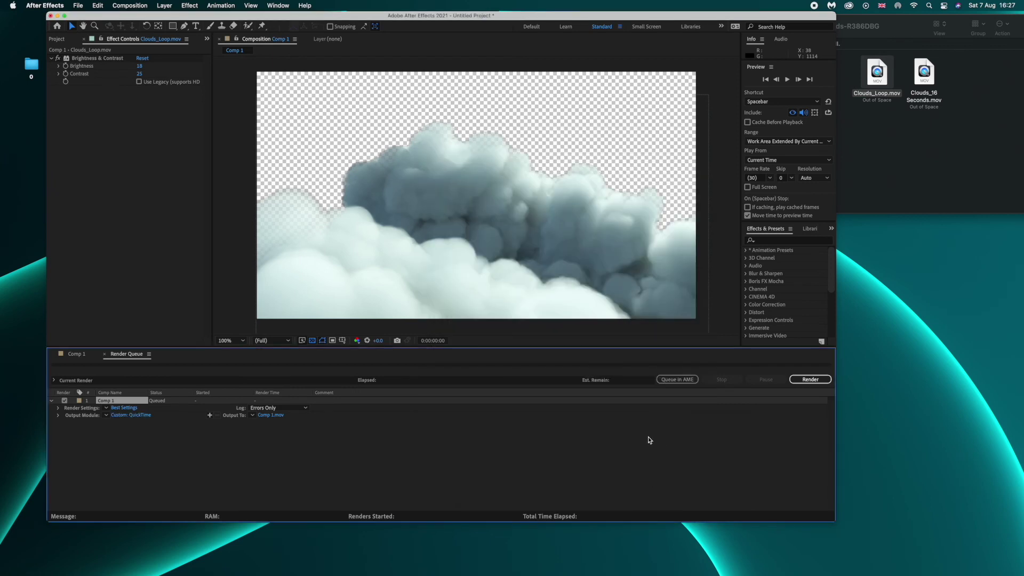
# Name the render output Clouds test.mov and start rendering Comp 1
pyautogui.click(271, 415)
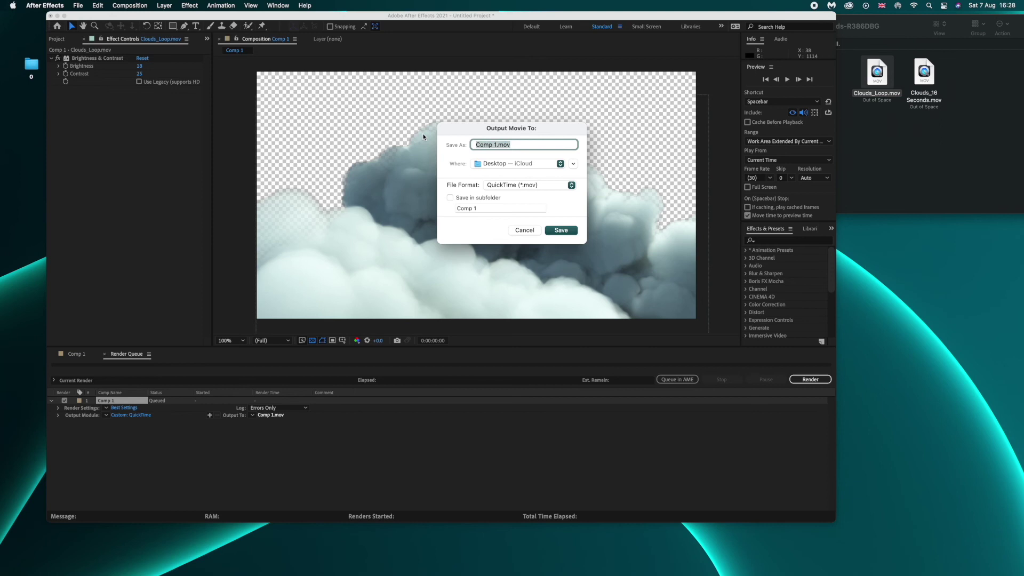
pyautogui.write('Clouds test')
pyautogui.click(567, 232)
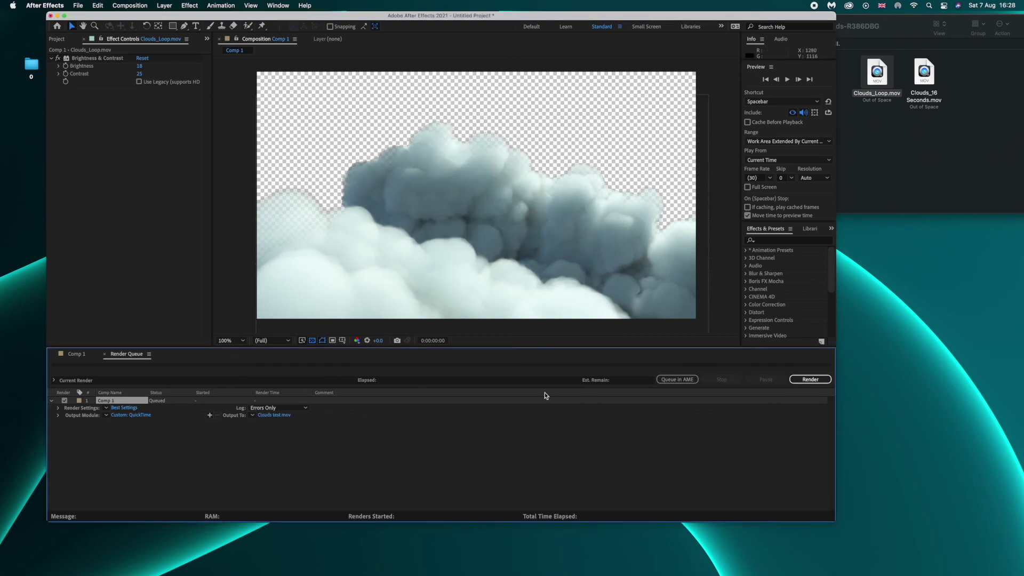
pyautogui.click(810, 379)
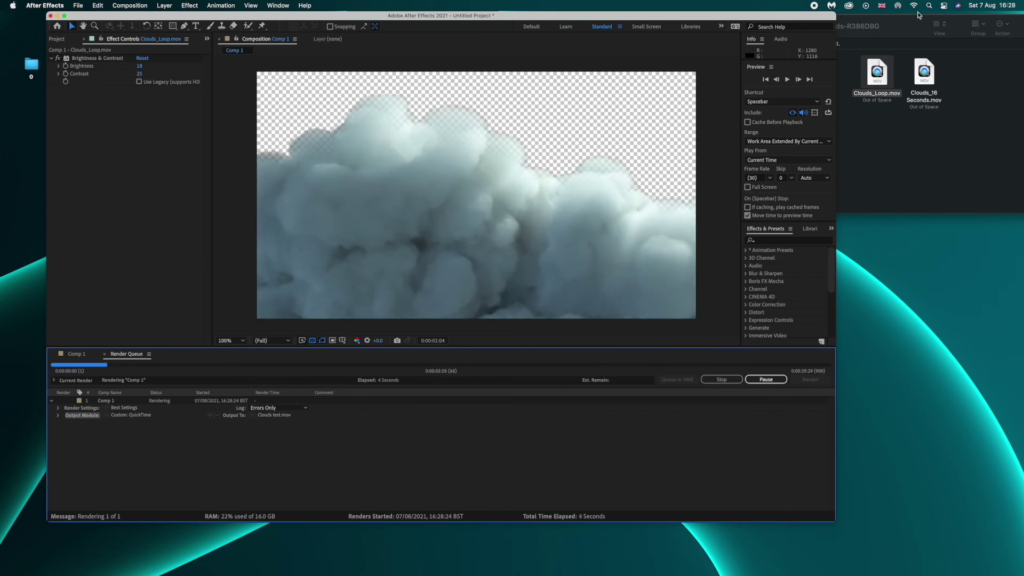
# Close Finder and shift After Effects aside while Clouds test.mov finishes rendering to the desktop
pyautogui.click(880, 26)
pyautogui.moveTo(719, 23); pyautogui.dragTo(437, 64)
pyautogui.click(441, 68)
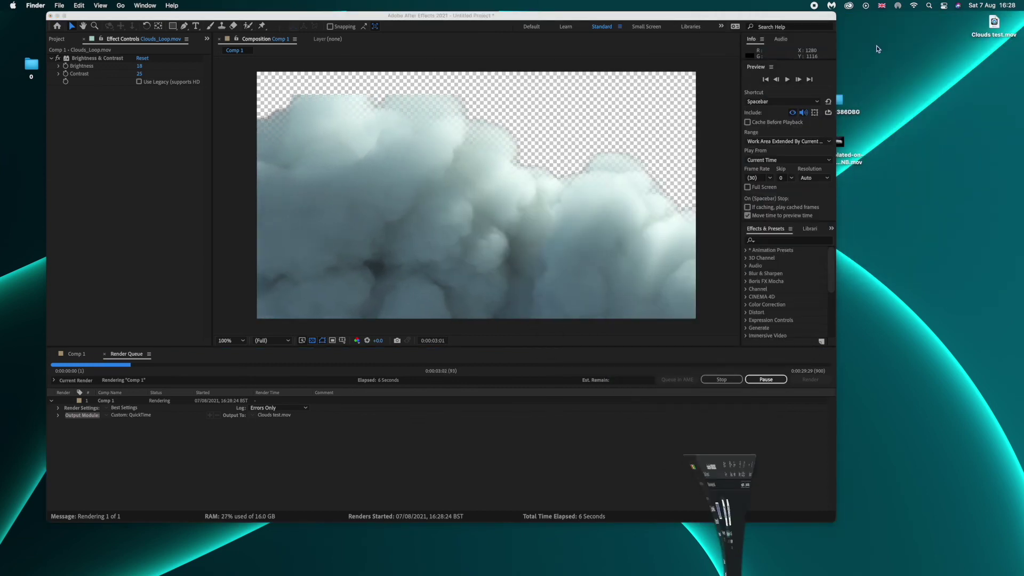
pyautogui.click(809, 23)
pyautogui.moveTo(809, 23); pyautogui.dragTo(704, 22)
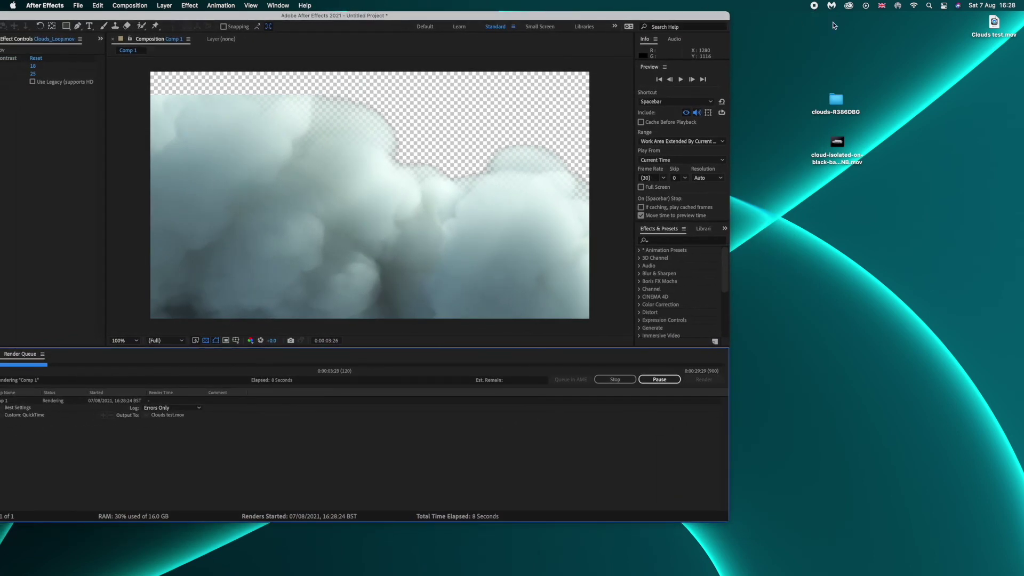
pyautogui.moveTo(994, 23); pyautogui.dragTo(840, 235)
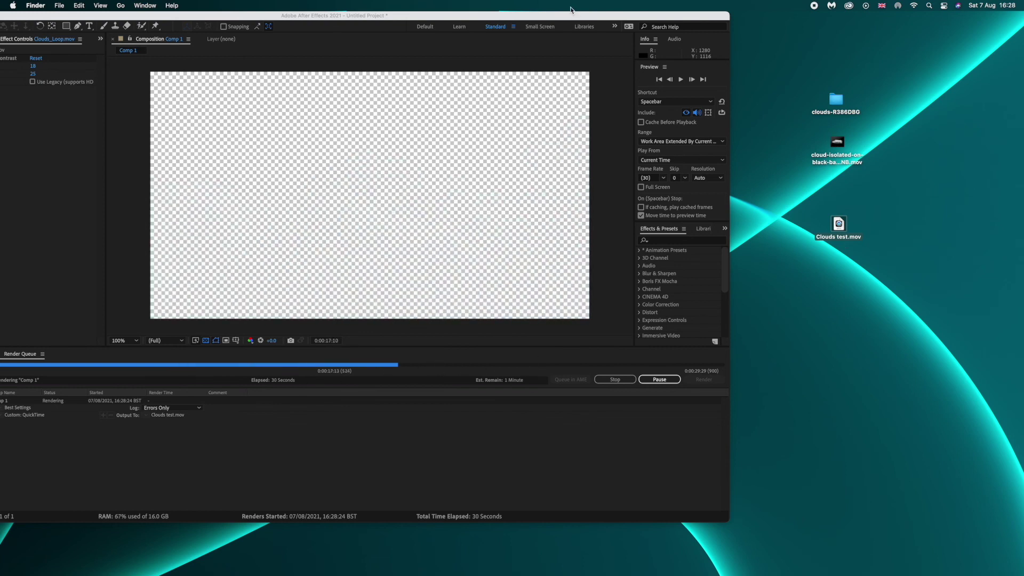
pyautogui.moveTo(575, 15); pyautogui.dragTo(685, 8)
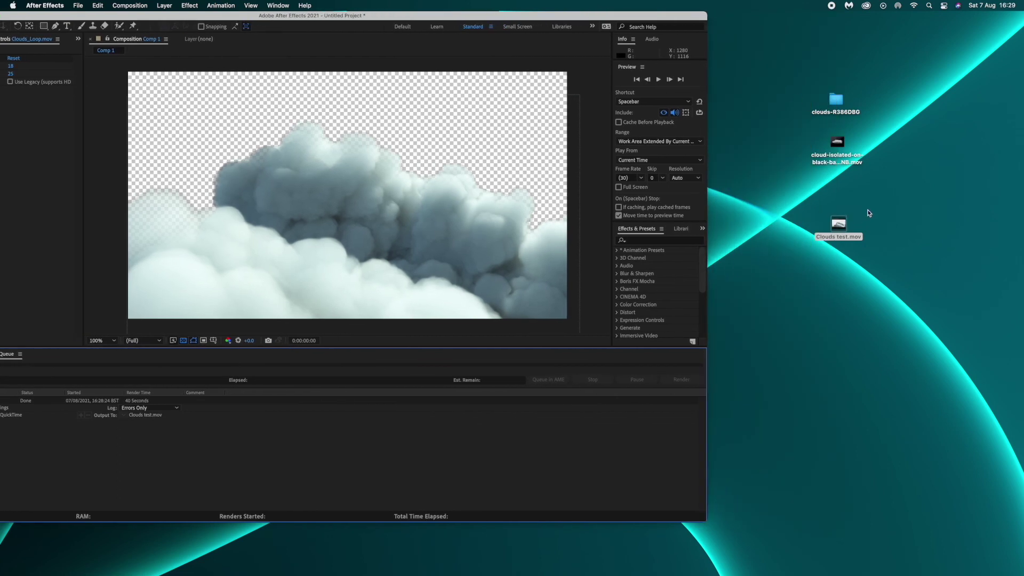
# Place Clouds test.mov beside the cloud-isolated clip and preview it in QuickTime
pyautogui.moveTo(834, 238); pyautogui.dragTo(841, 144)
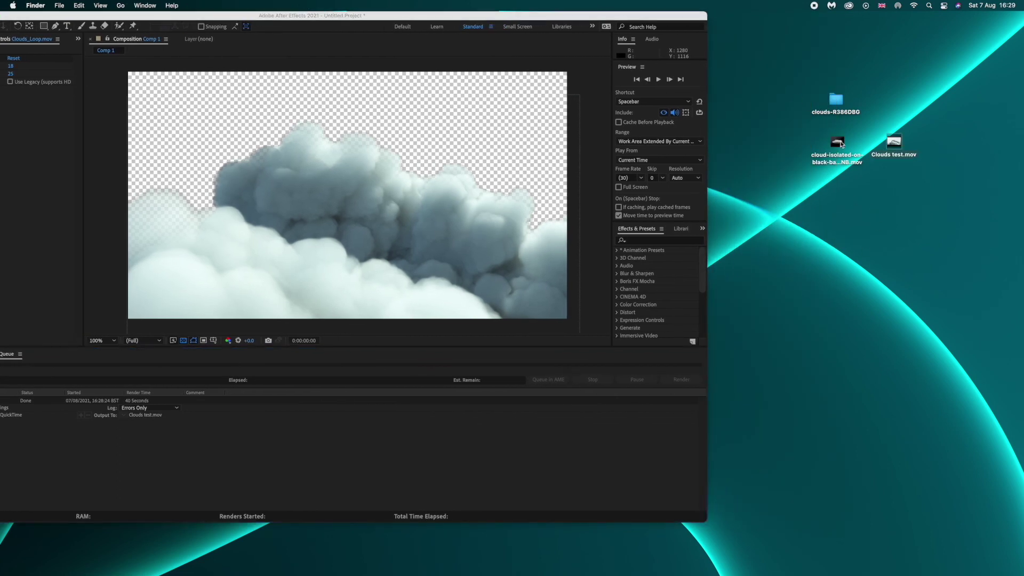
pyautogui.doubleClick(894, 143)
pyautogui.press('super+q')
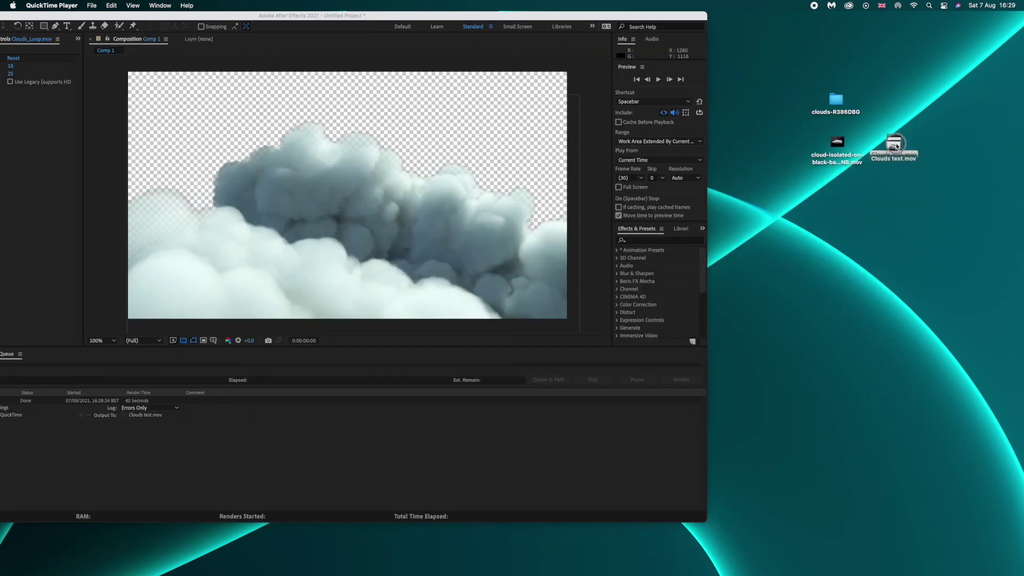
# Try opening Clouds_Loop.mov from clouds-R386DBG, dismiss the error, and close the folder
pyautogui.doubleClick(836, 104)
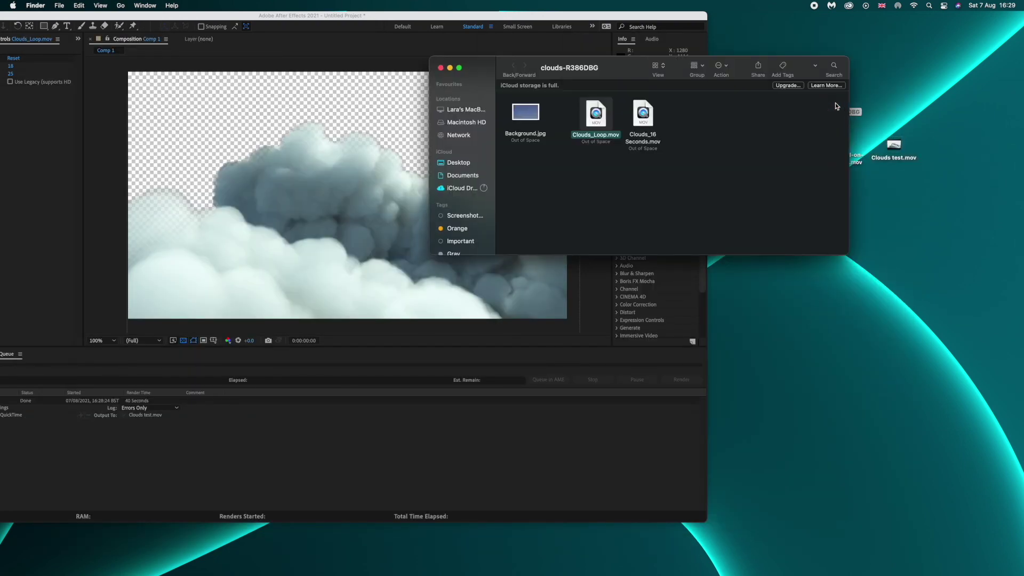
pyautogui.doubleClick(597, 116)
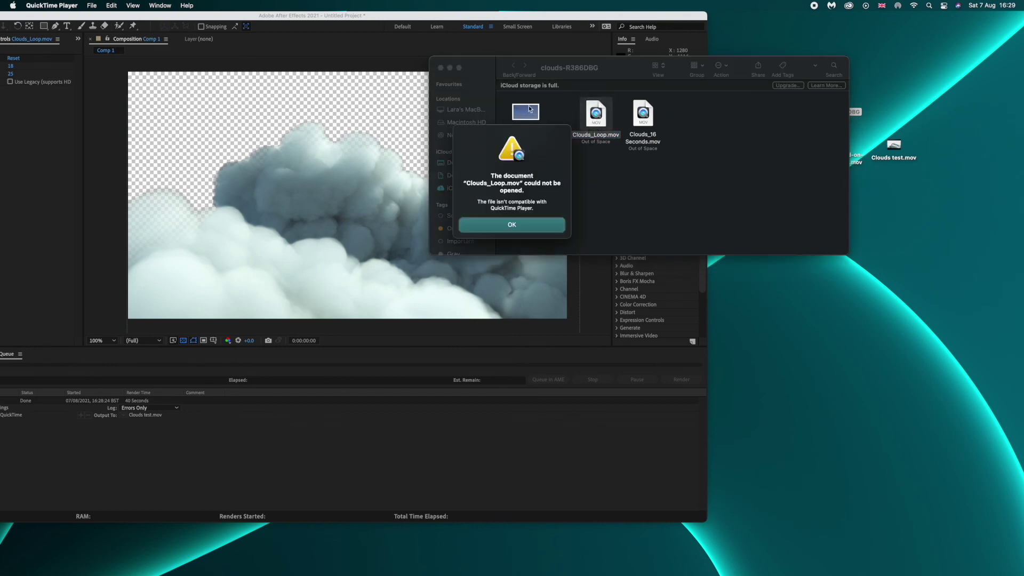
pyautogui.click(540, 224)
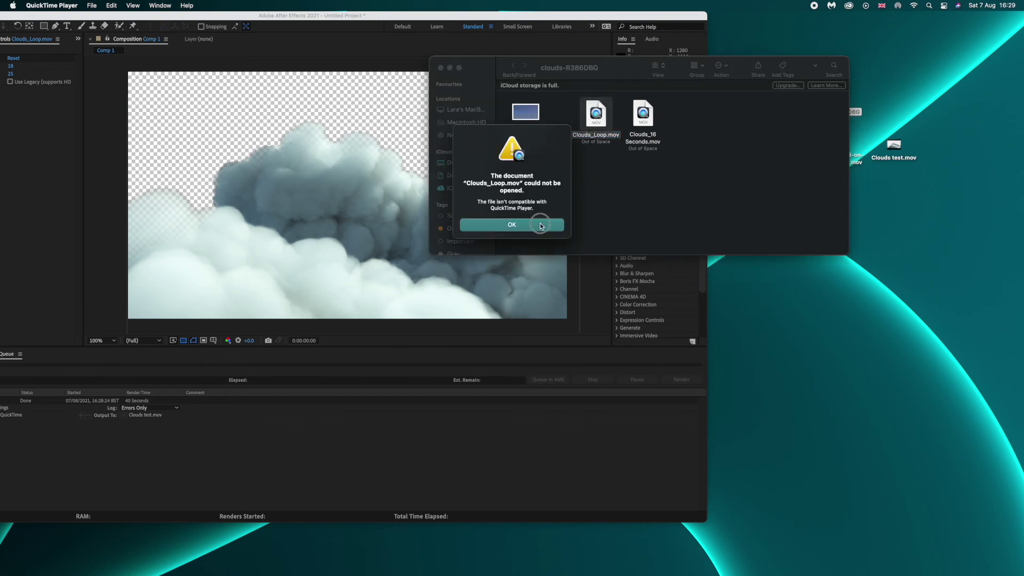
pyautogui.click(440, 68)
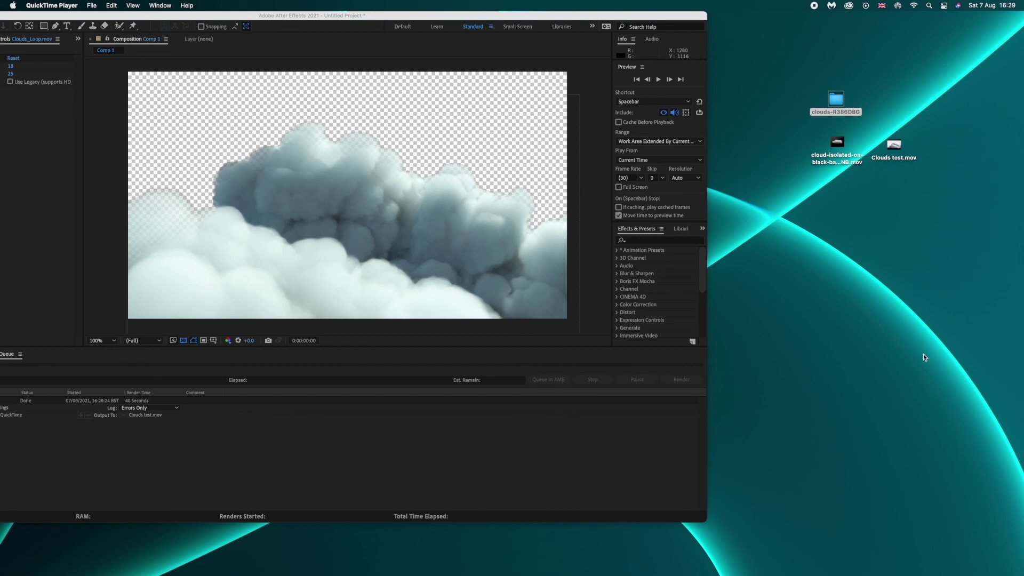
# Lengthen the blue background clip and add Clouds test.mov above it after the first cloud clip
pyautogui.click(693, 558)
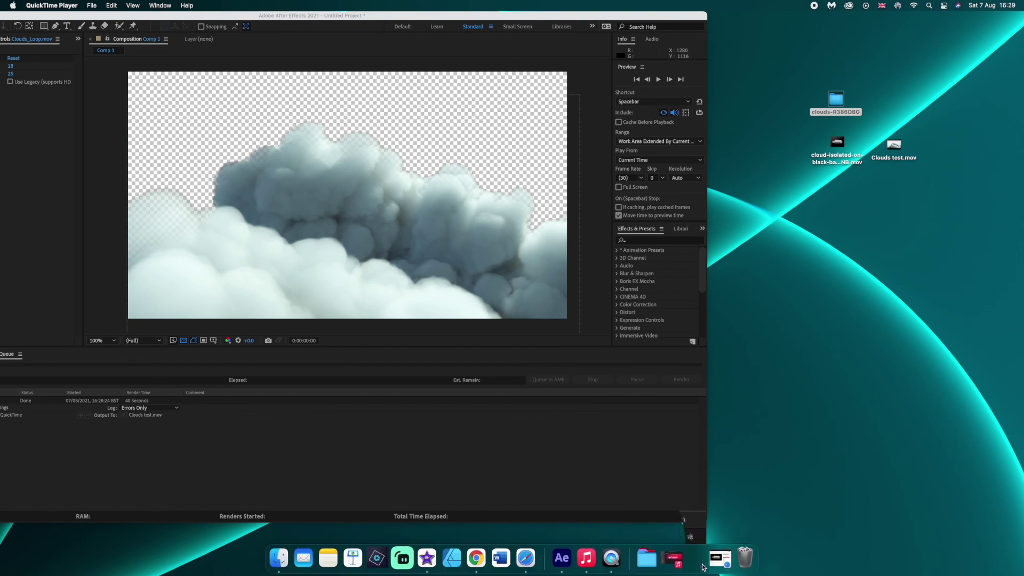
pyautogui.moveTo(614, 445); pyautogui.dragTo(795, 447)
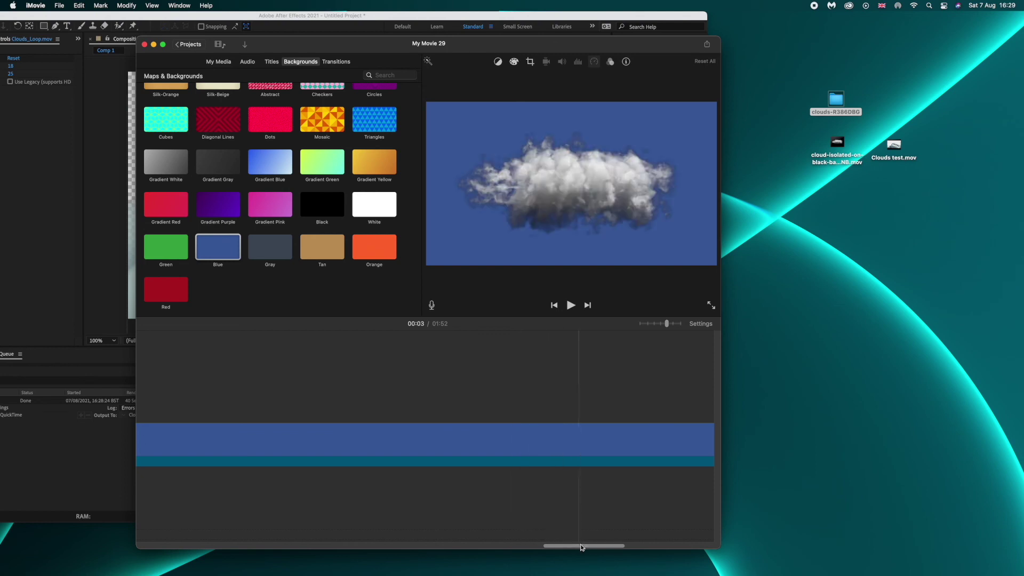
pyautogui.hscroll(-10, 477, 530)
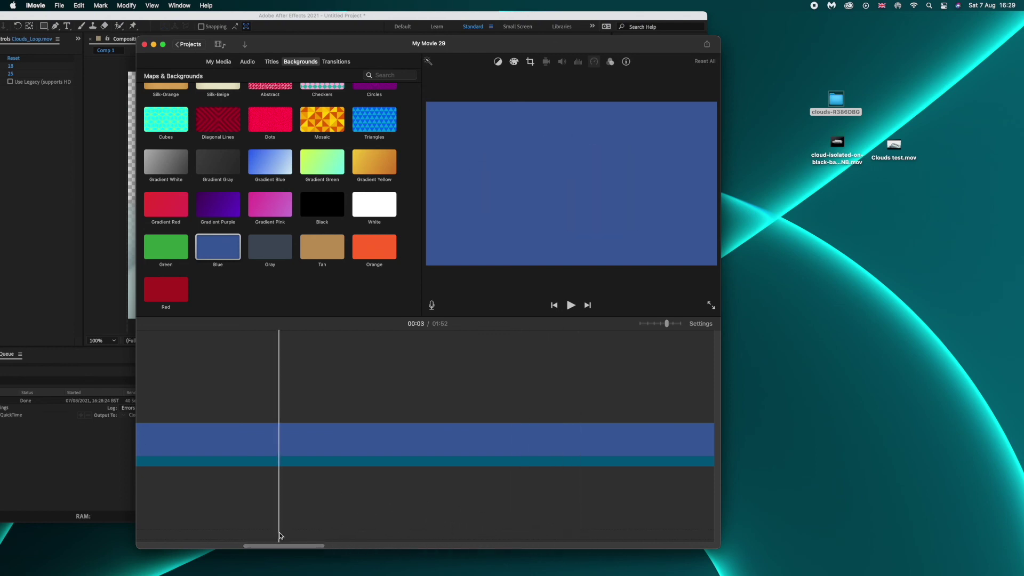
pyautogui.moveTo(269, 545); pyautogui.dragTo(200, 546)
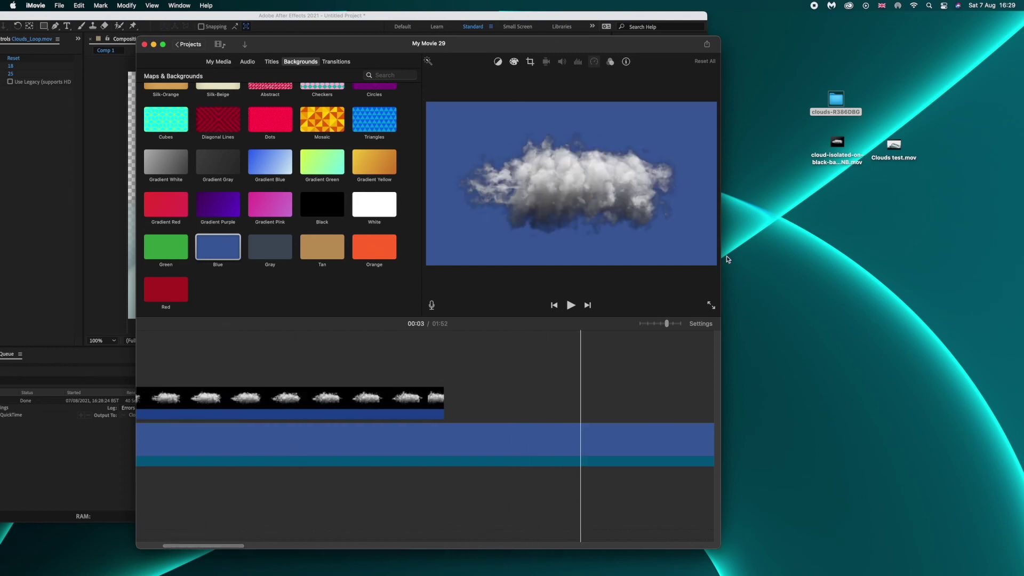
pyautogui.moveTo(894, 151); pyautogui.dragTo(496, 376)
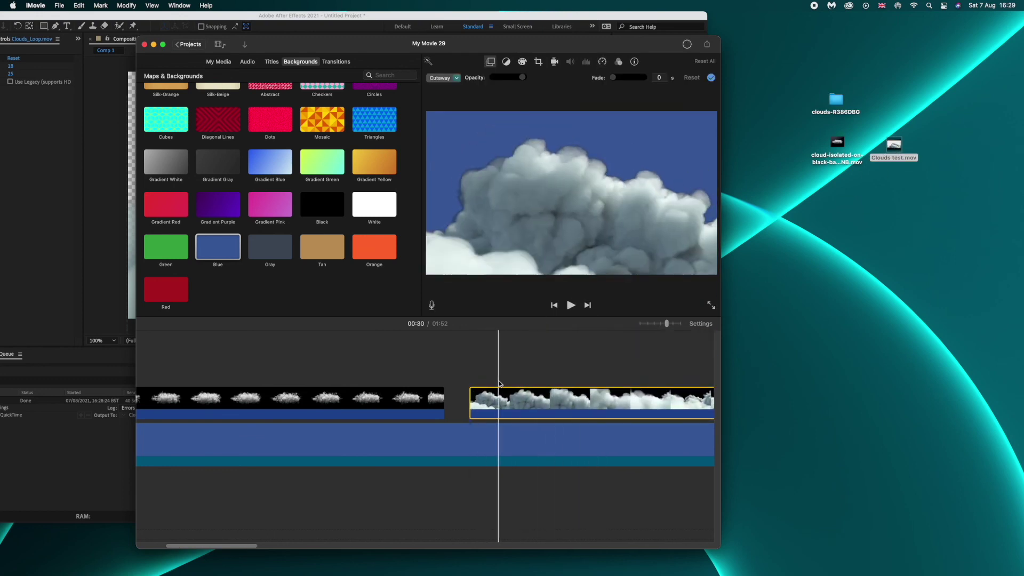
pyautogui.moveTo(495, 394); pyautogui.dragTo(471, 394)
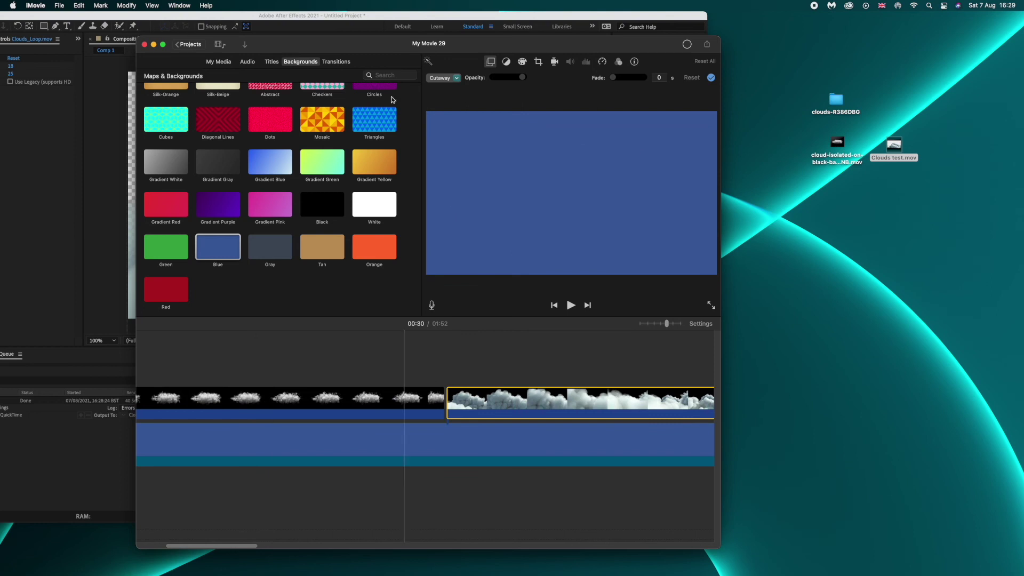
# Review the cloud clip full screen at 00:22 and 00:24, then exit full screen
pyautogui.click(164, 45)
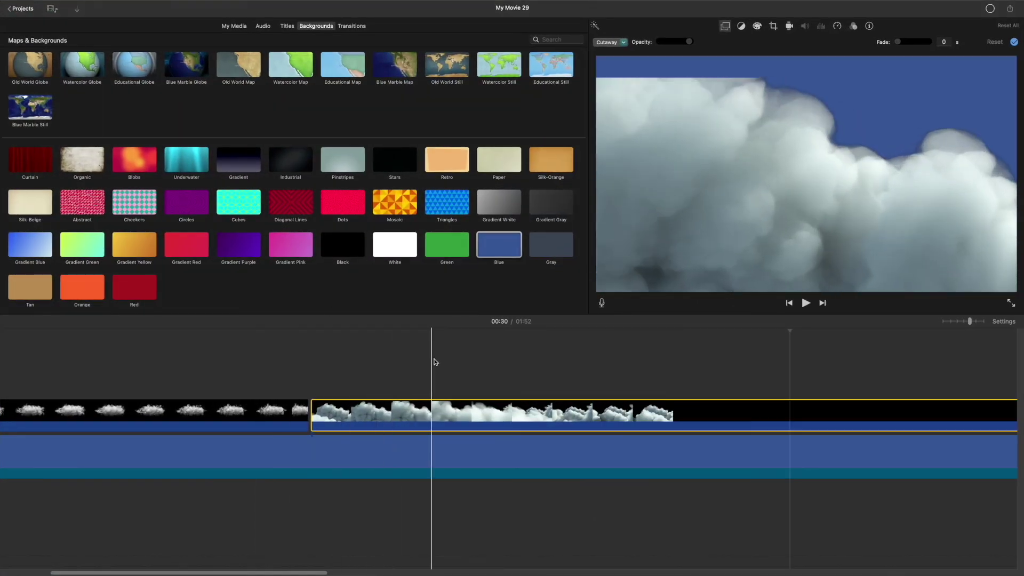
pyautogui.click(536, 408)
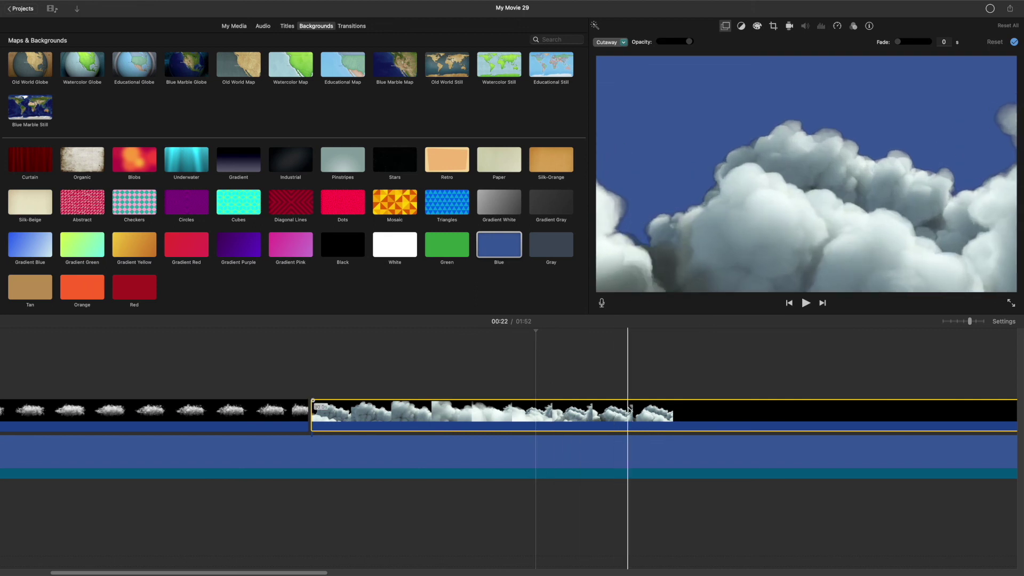
pyautogui.click(760, 25)
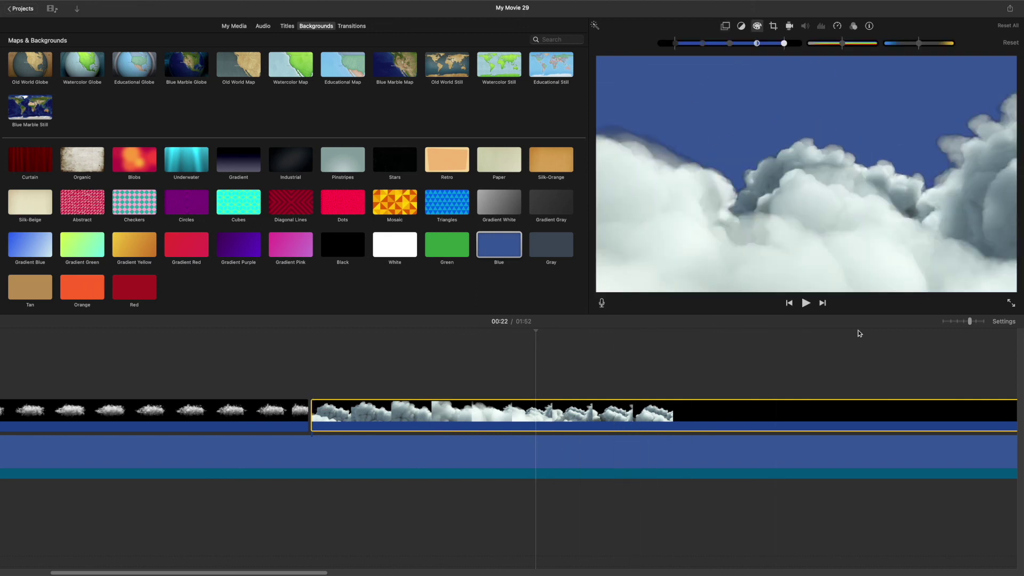
pyautogui.click(956, 321)
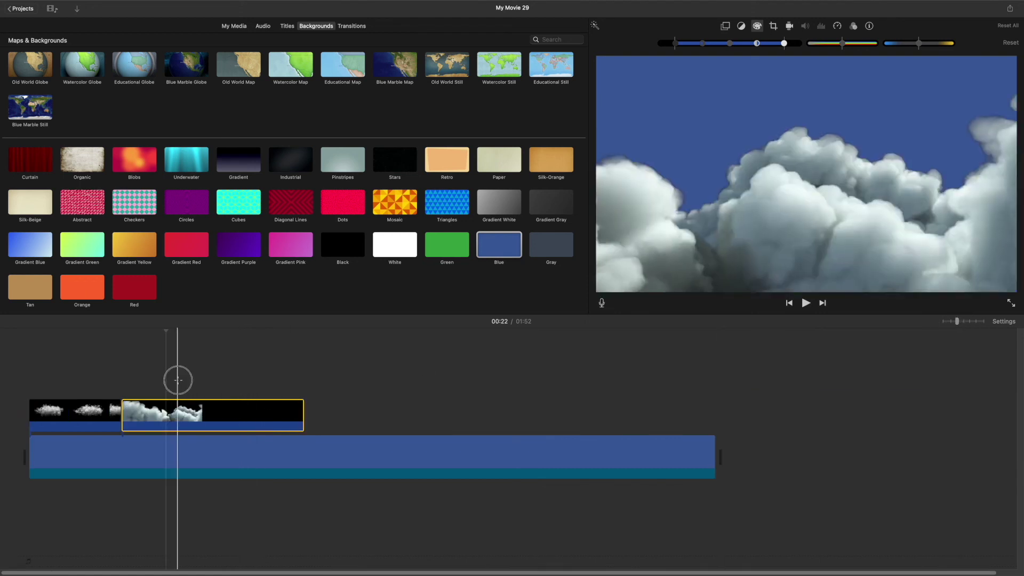
pyautogui.click(178, 380)
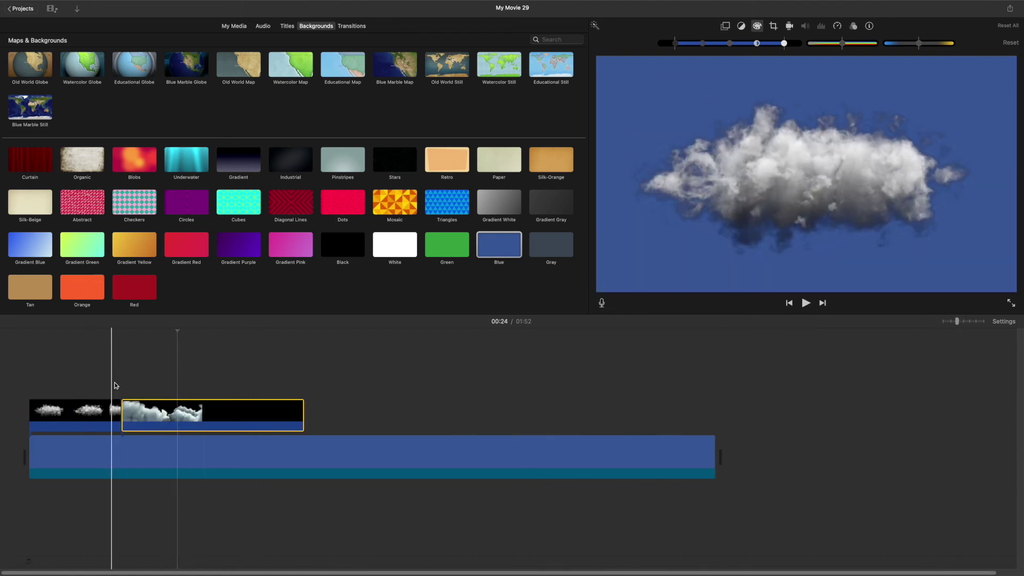
pyautogui.moveTo(407, 10)
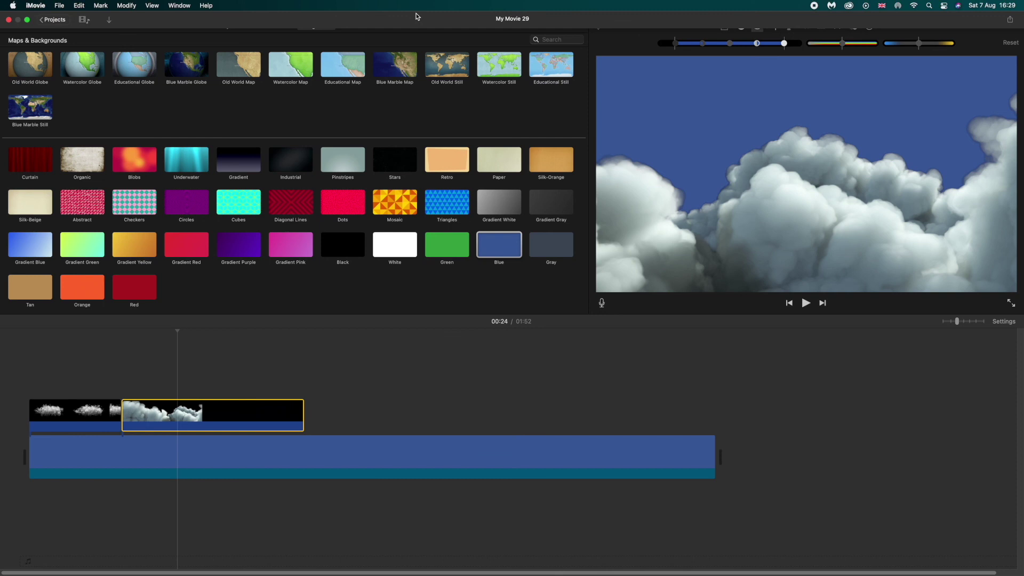
pyautogui.click(27, 21)
# Minimize After Effects and show the Envato Elements cloud page full screen
pyautogui.doubleClick(196, 21)
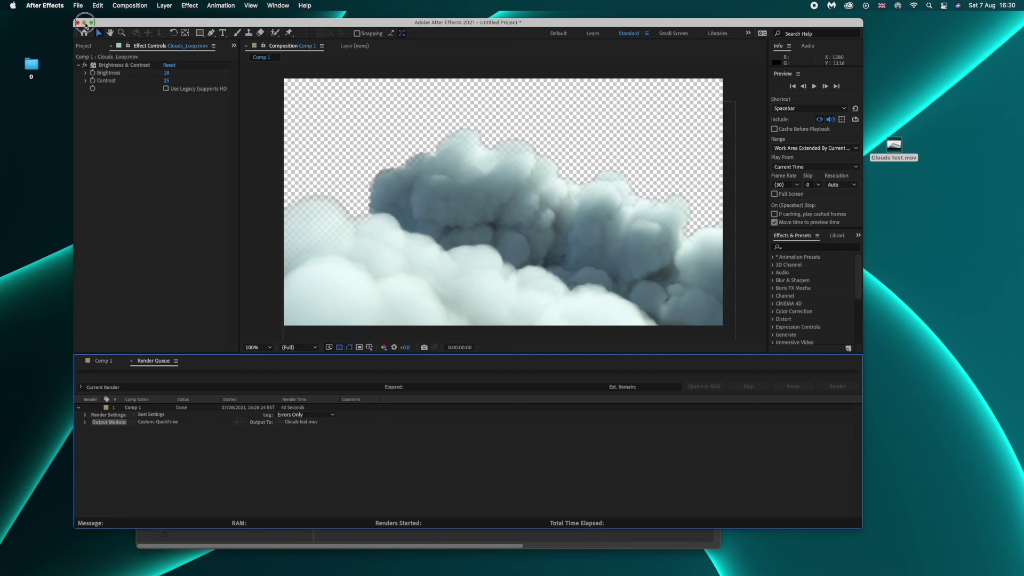
pyautogui.click(84, 23)
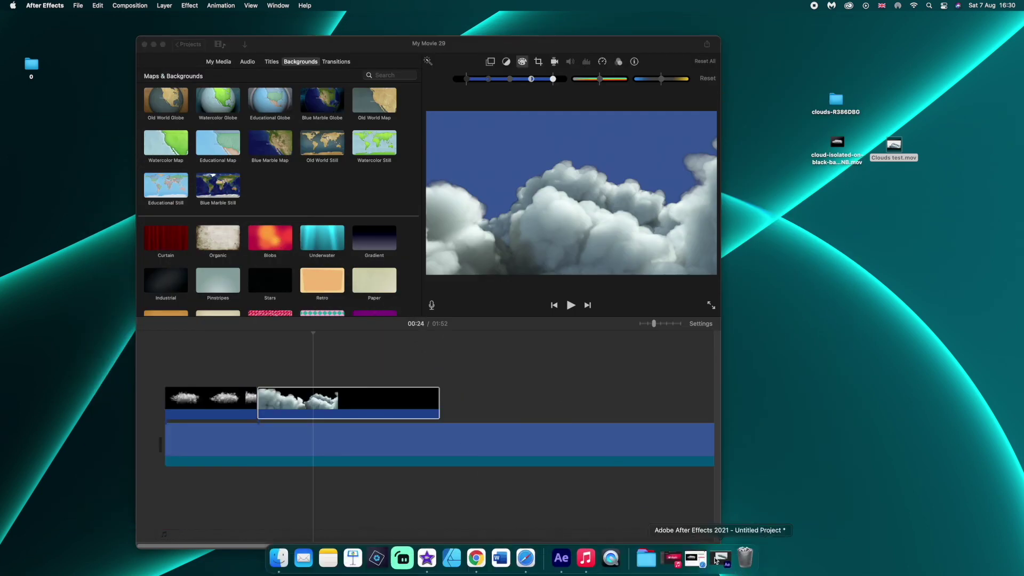
pyautogui.click(685, 568)
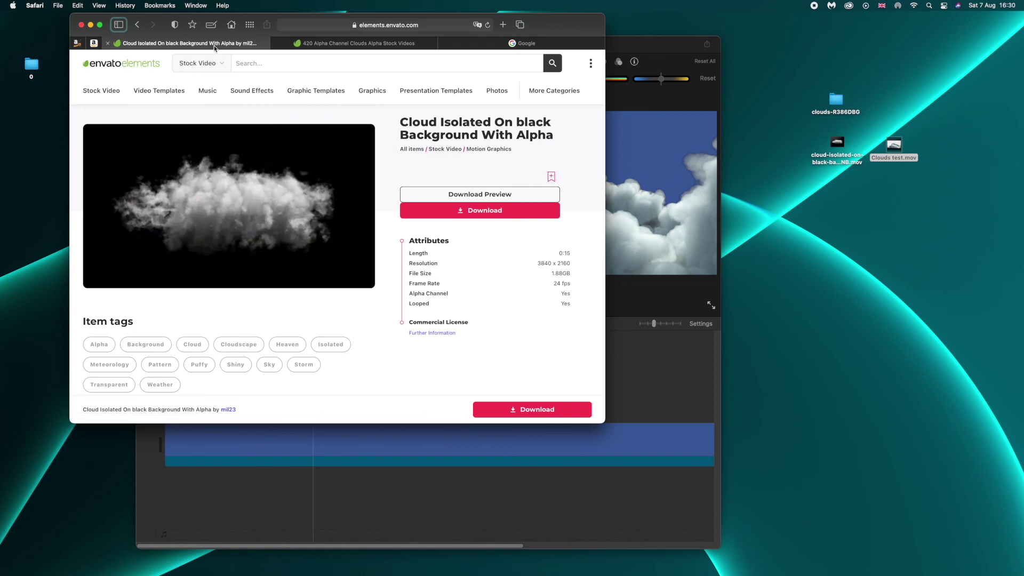
pyautogui.click(99, 24)
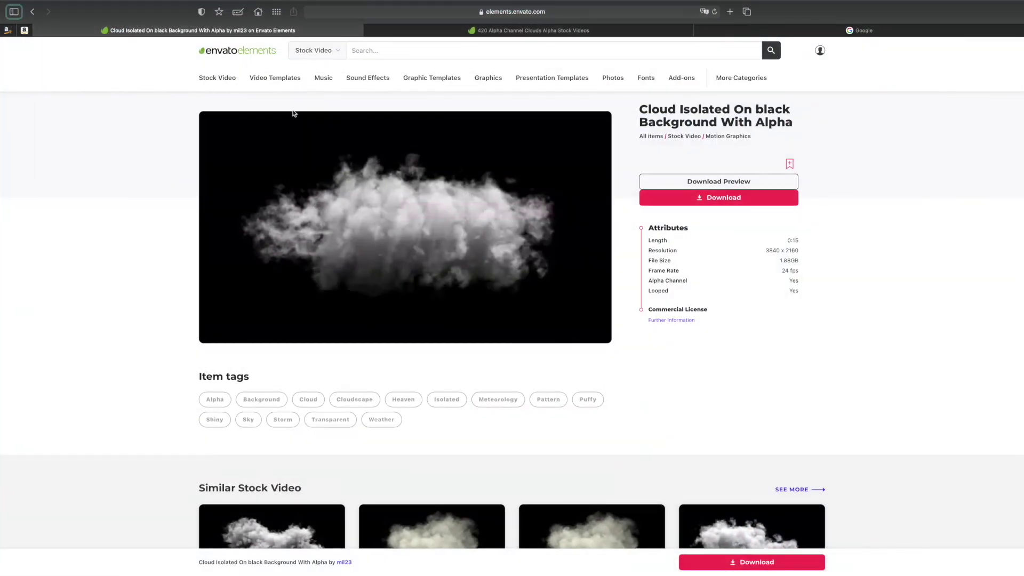